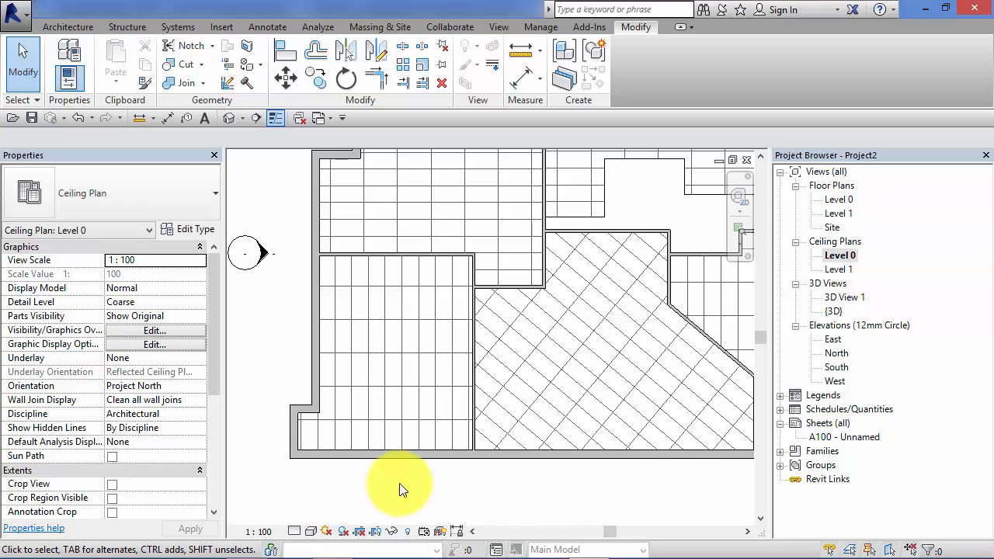
{"action": "middle_click_drag", "start_coordinate": [544, 514], "coordinate": [502, 475]}
{"action": "scroll", "coordinate": [537, 509], "scroll_direction": "down", "scroll_amount": 3}
{"action": "scroll", "coordinate": [583, 514], "scroll_direction": "down", "scroll_amount": 1}
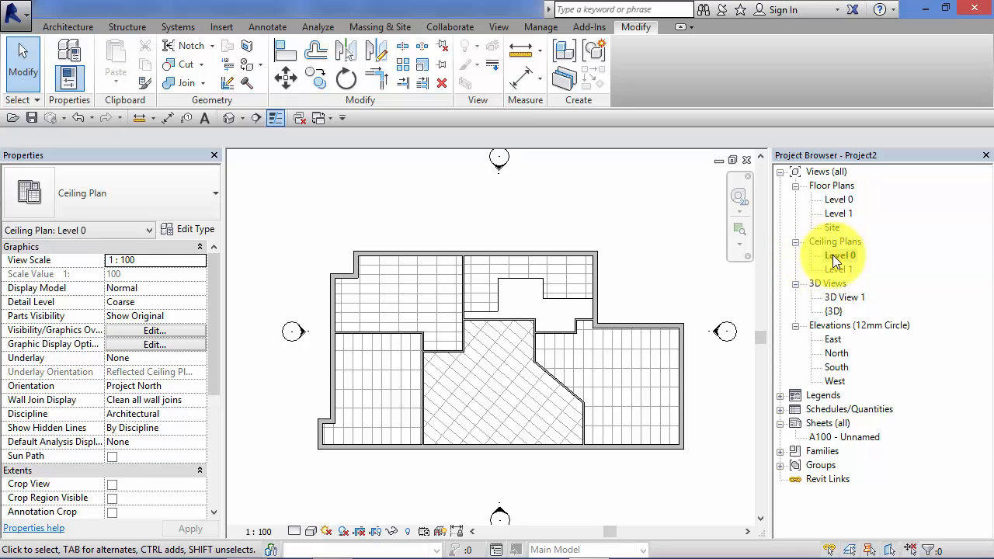
{"action": "scroll", "coordinate": [315, 475], "scroll_direction": "up", "scroll_amount": 3}
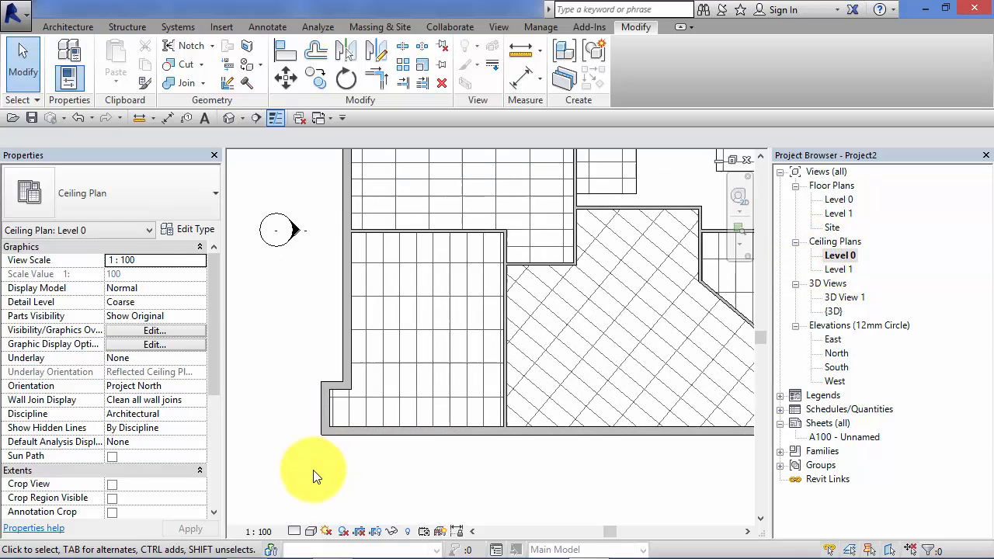
{"action": "middle_click_drag", "start_coordinate": [326, 469], "coordinate": [392, 469]}
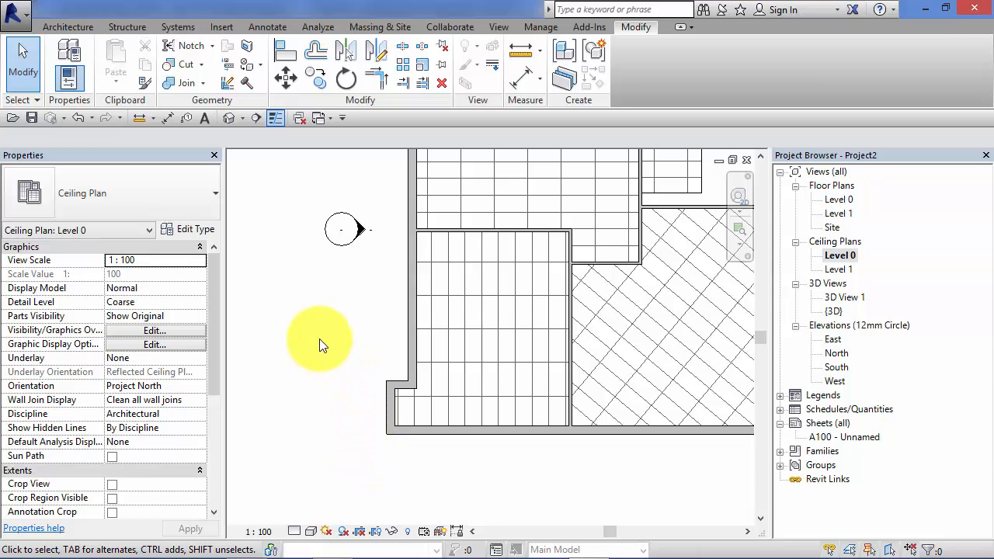
Start loading a family and browse the UK library to the Internal folder under Lighting, Architectural.
{"action": "left_click", "coordinate": [221, 26]}
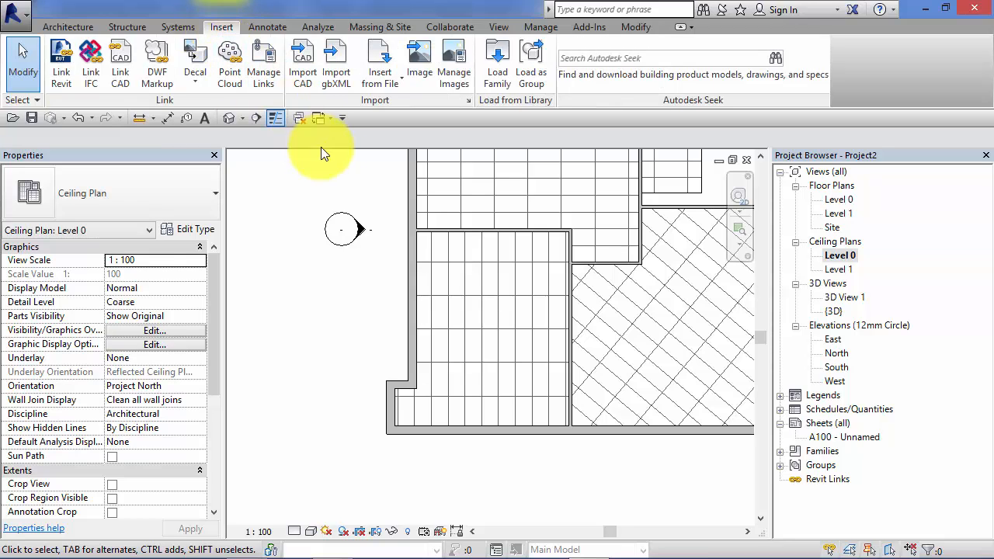
{"action": "left_click", "coordinate": [497, 53]}
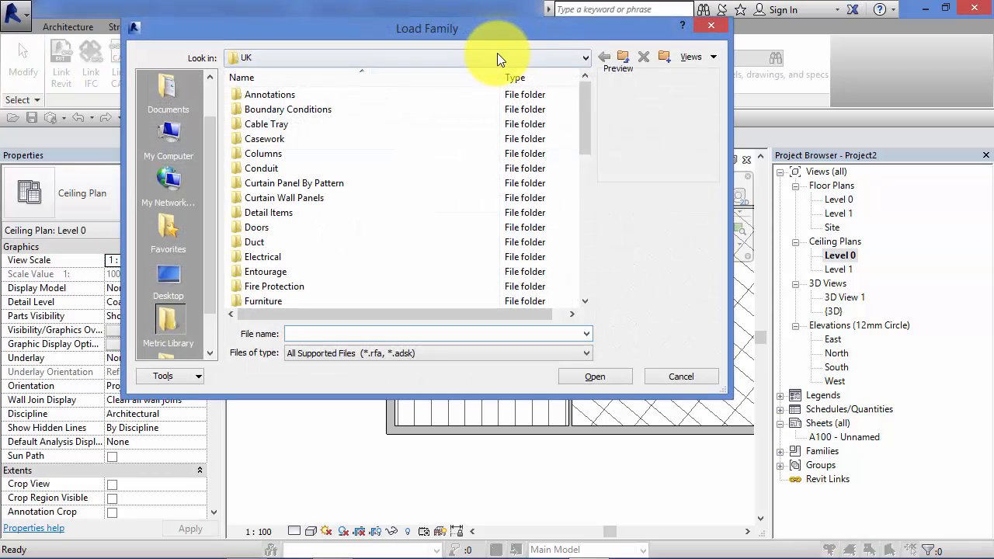
{"action": "left_click_drag", "start_coordinate": [504, 30], "coordinate": [542, 48]}
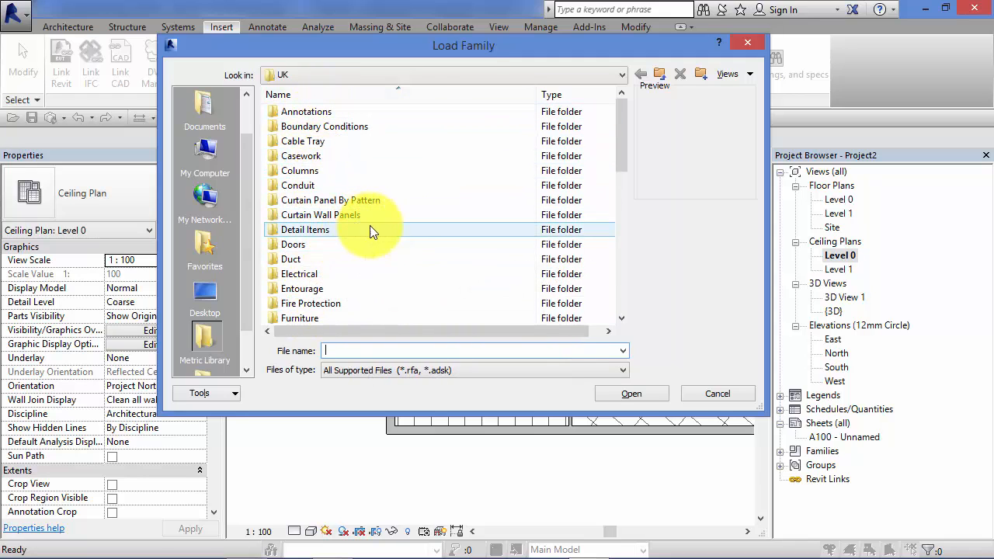
{"action": "left_click_drag", "start_coordinate": [625, 156], "coordinate": [615, 192]}
{"action": "double_click", "coordinate": [343, 262]}
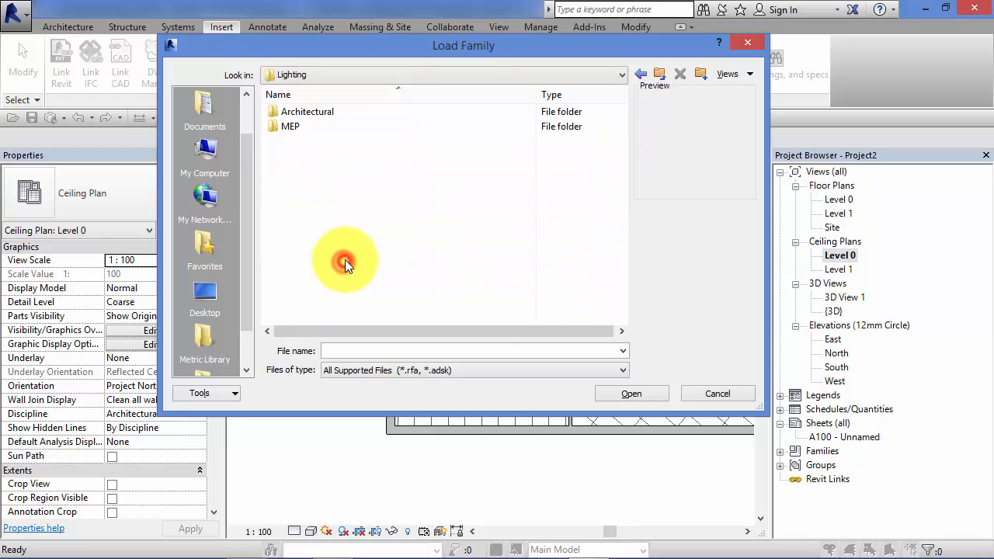
{"action": "double_click", "coordinate": [319, 112]}
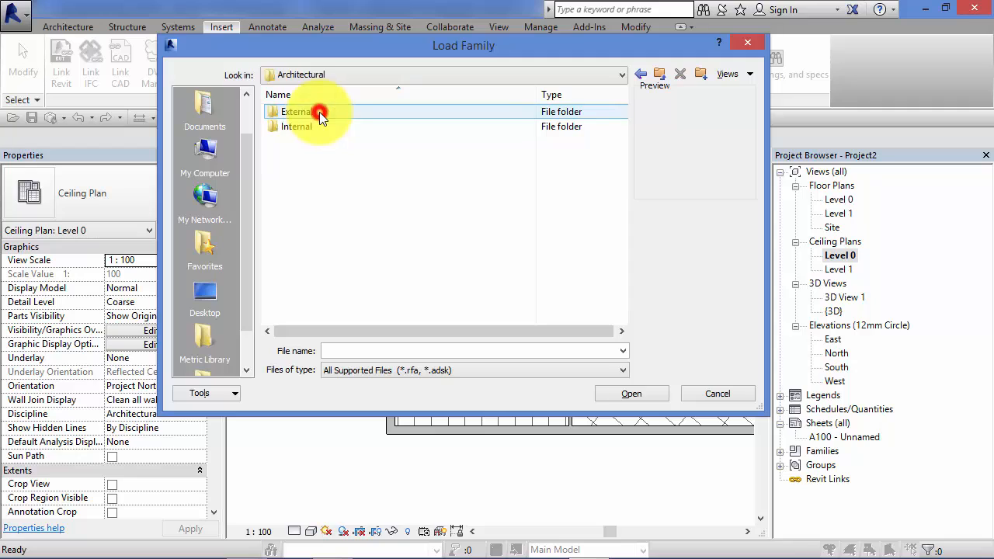
{"action": "left_click", "coordinate": [316, 125]}
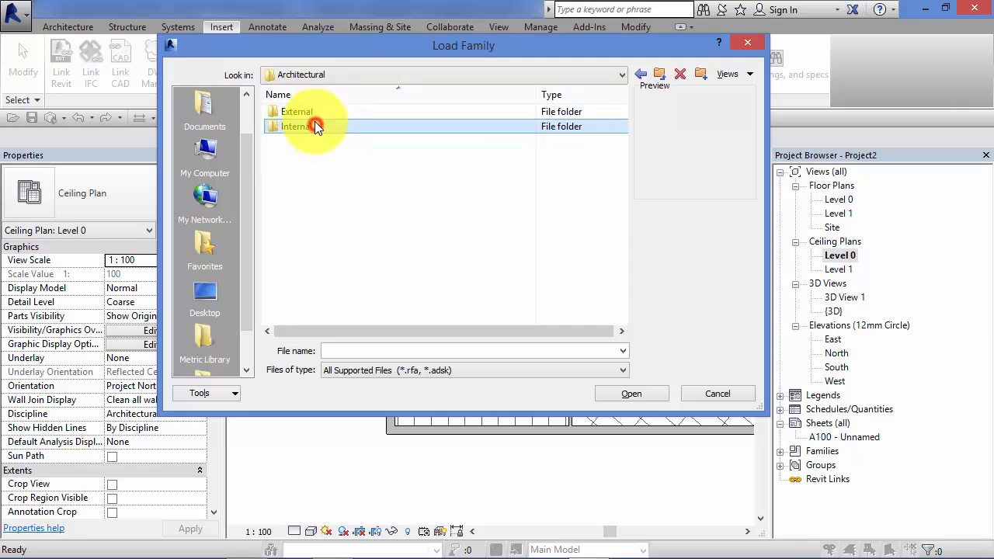
{"action": "left_click", "coordinate": [315, 123]}
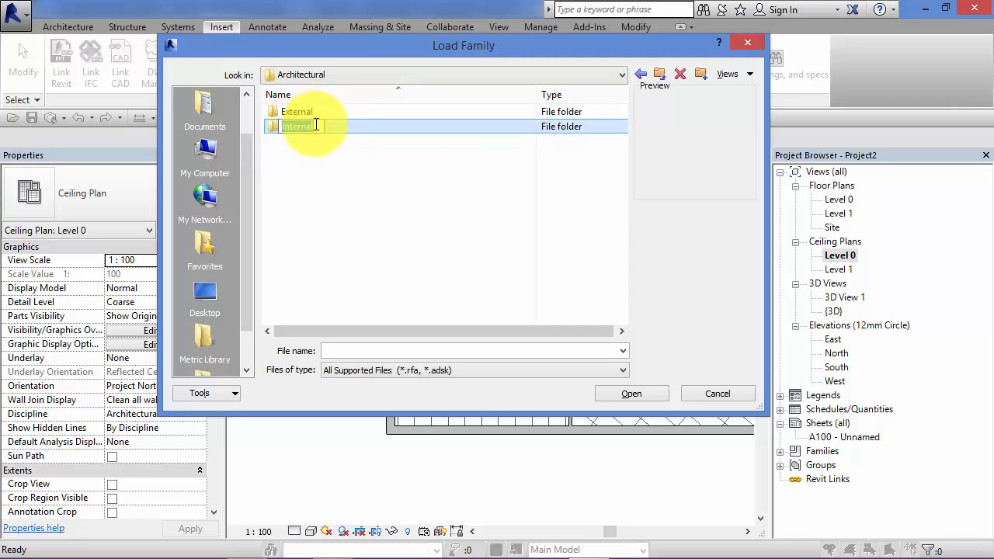
{"action": "double_click", "coordinate": [270, 125]}
{"action": "left_click", "coordinate": [274, 126]}
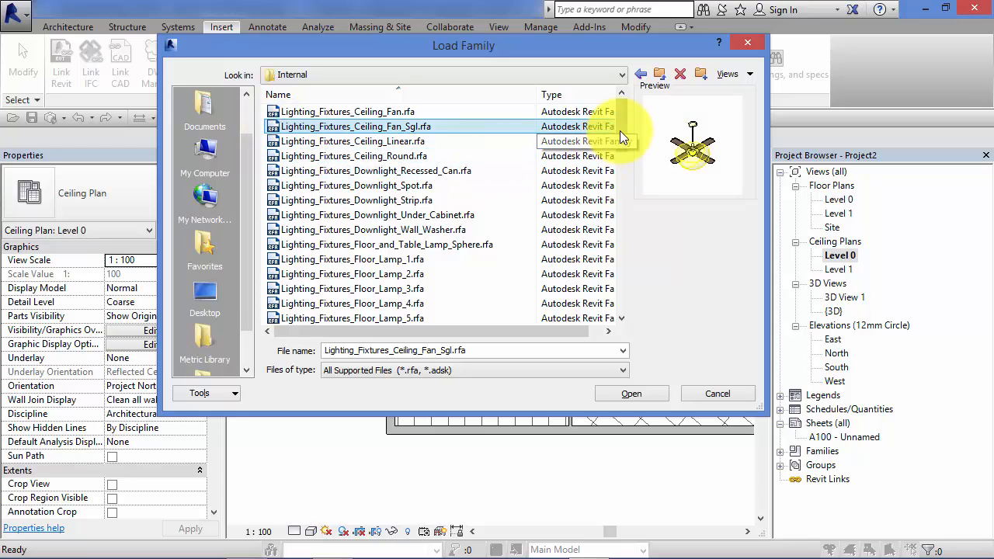
Examine the previews of the available downlight, floor lamp, emergency lamp and pendant fixture families.
{"action": "left_click_drag", "start_coordinate": [619, 130], "coordinate": [621, 143]}
{"action": "left_click", "coordinate": [393, 158]}
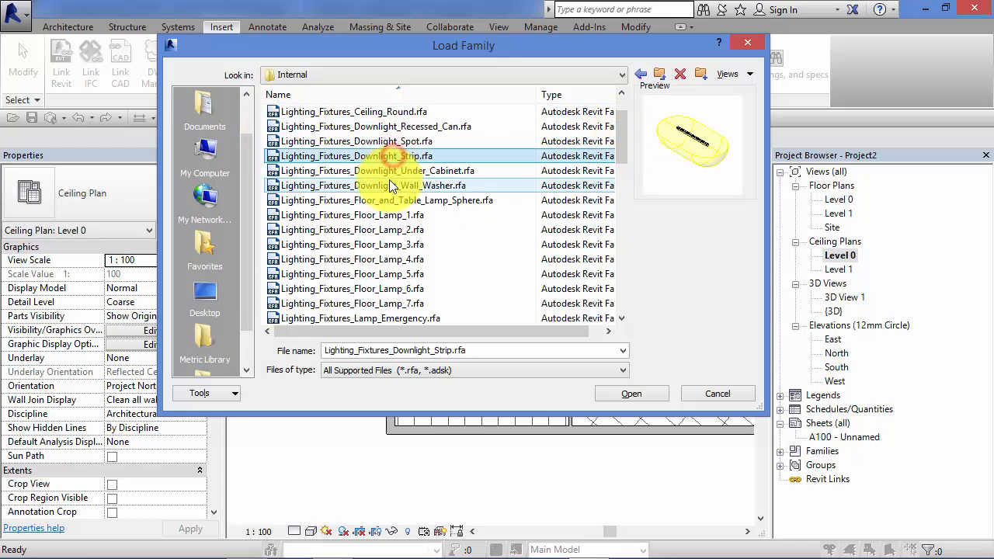
{"action": "left_click", "coordinate": [384, 185]}
{"action": "left_click", "coordinate": [376, 216]}
{"action": "left_click", "coordinate": [366, 257]}
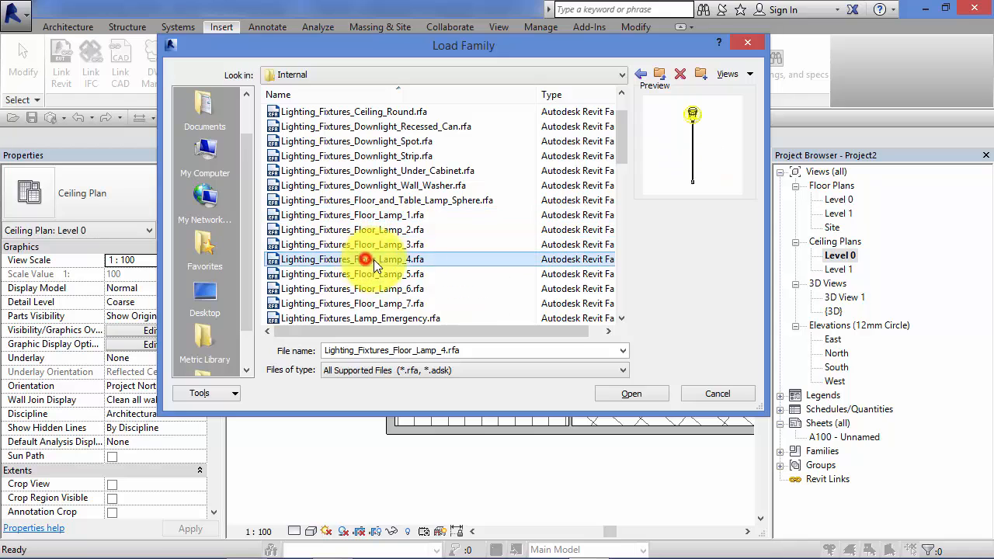
{"action": "left_click_drag", "start_coordinate": [616, 137], "coordinate": [621, 168]}
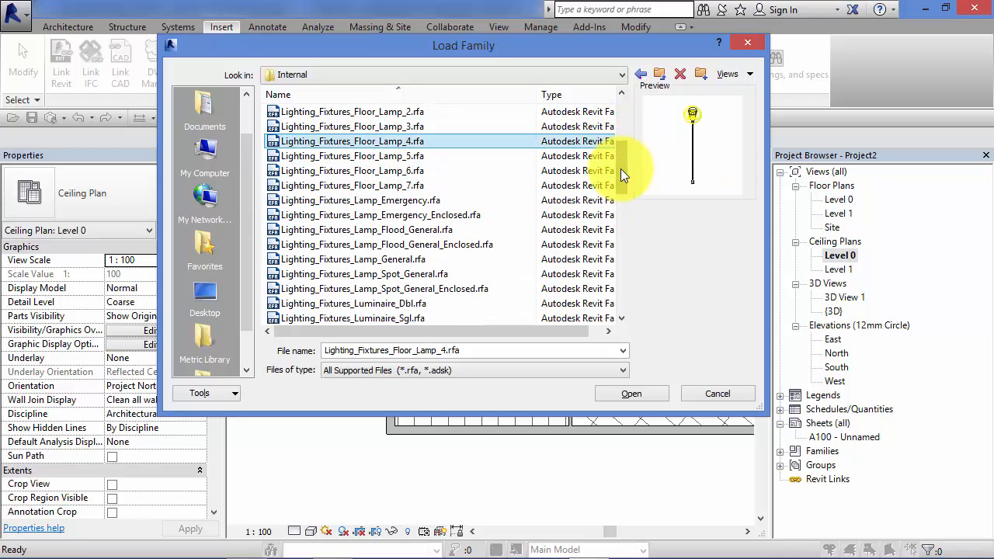
{"action": "left_click", "coordinate": [404, 215]}
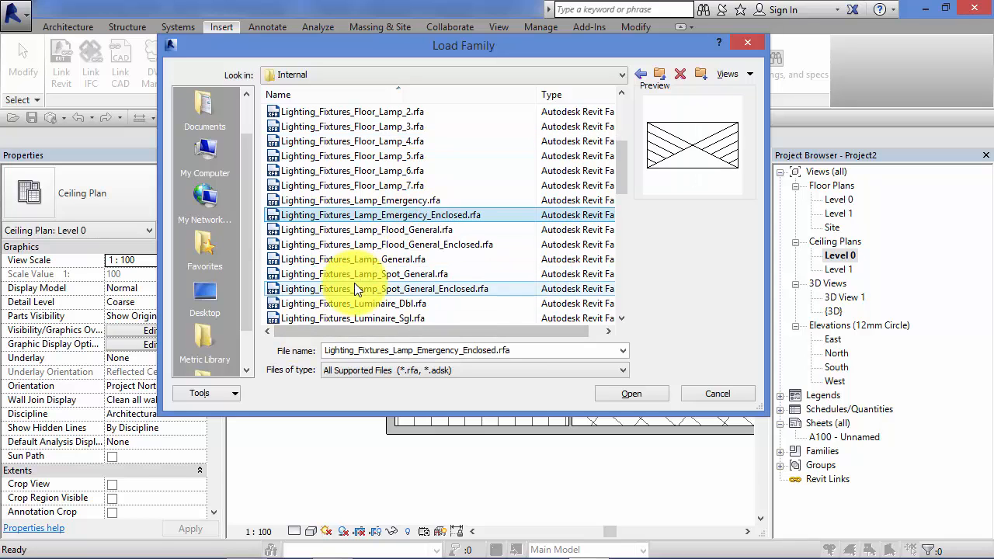
{"action": "left_click_drag", "start_coordinate": [620, 171], "coordinate": [622, 297]}
{"action": "left_click", "coordinate": [400, 244]}
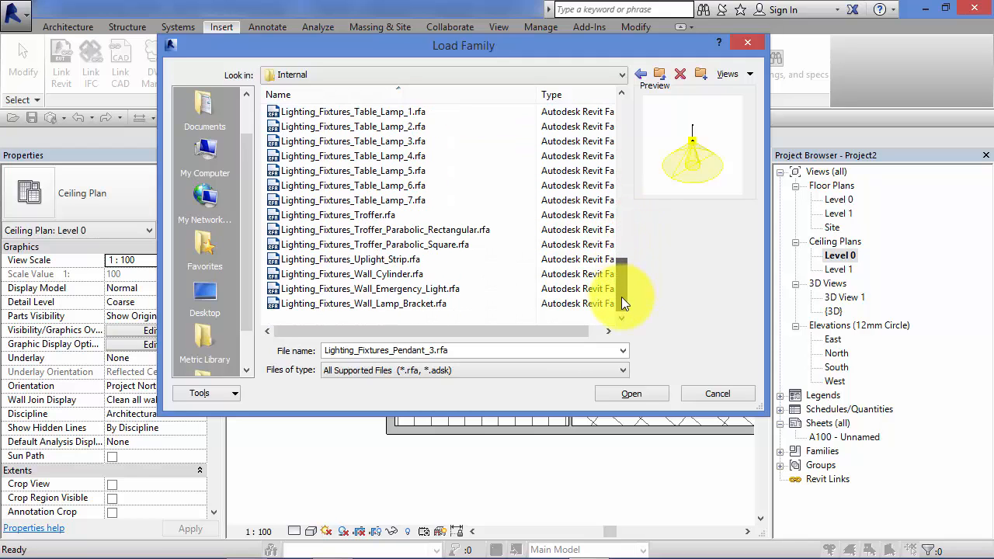
Load the Lighting_Fixtures_Troffer_Parabolic_Rectangular family and place one 600x1200mm-2_Lamps fixture on the lower-left room's ceiling.
{"action": "left_click", "coordinate": [449, 230]}
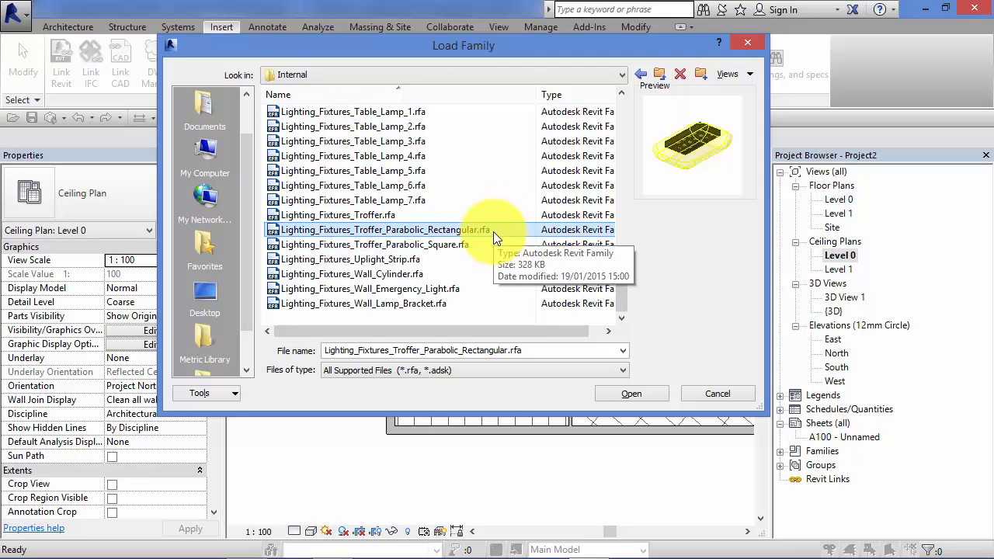
{"action": "left_click", "coordinate": [641, 394]}
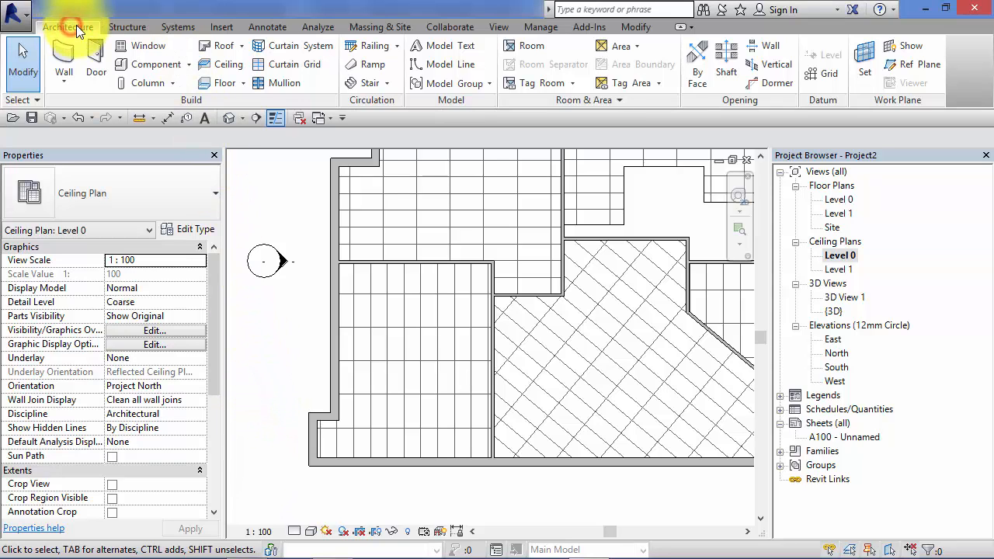
{"action": "left_click", "coordinate": [148, 69]}
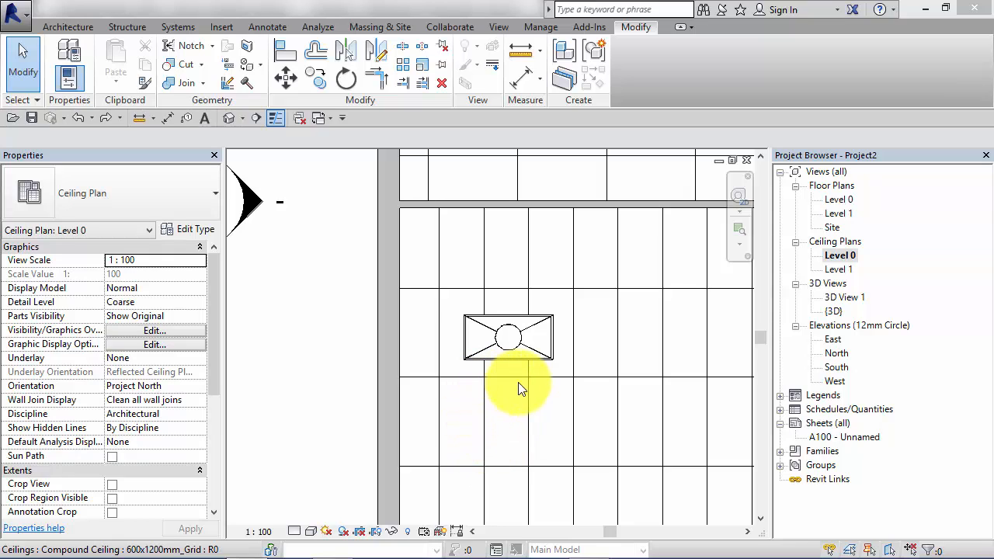
Rotate the placed troffer fixture 90 degrees about its centre so its long side follows the vertical ceiling grid lines.
{"action": "left_click", "coordinate": [508, 338]}
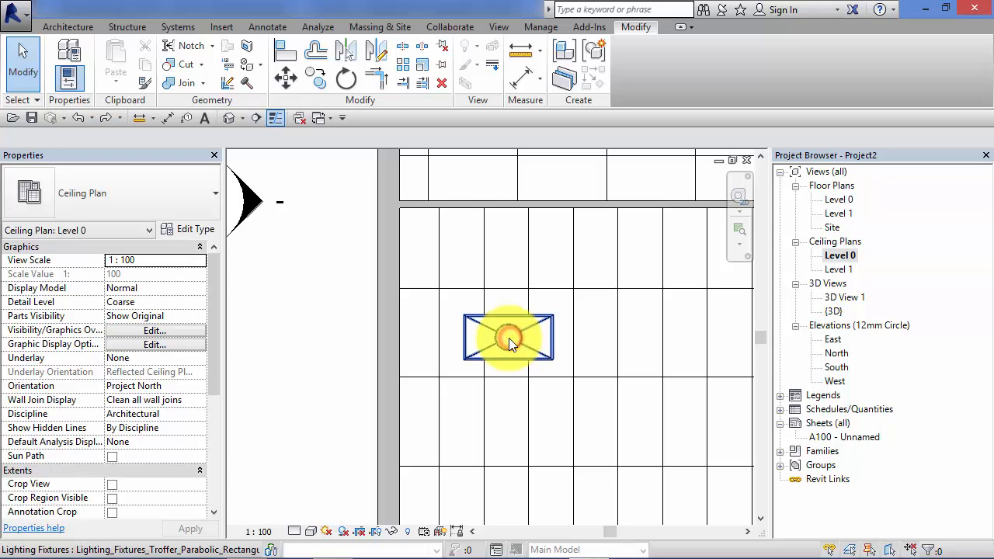
{"action": "left_click", "coordinate": [505, 334]}
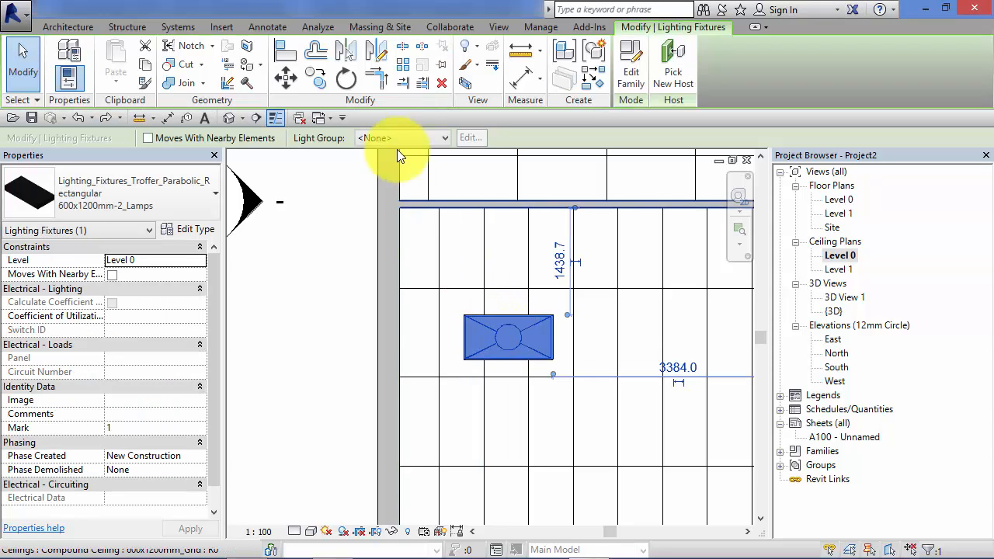
{"action": "left_click", "coordinate": [346, 79]}
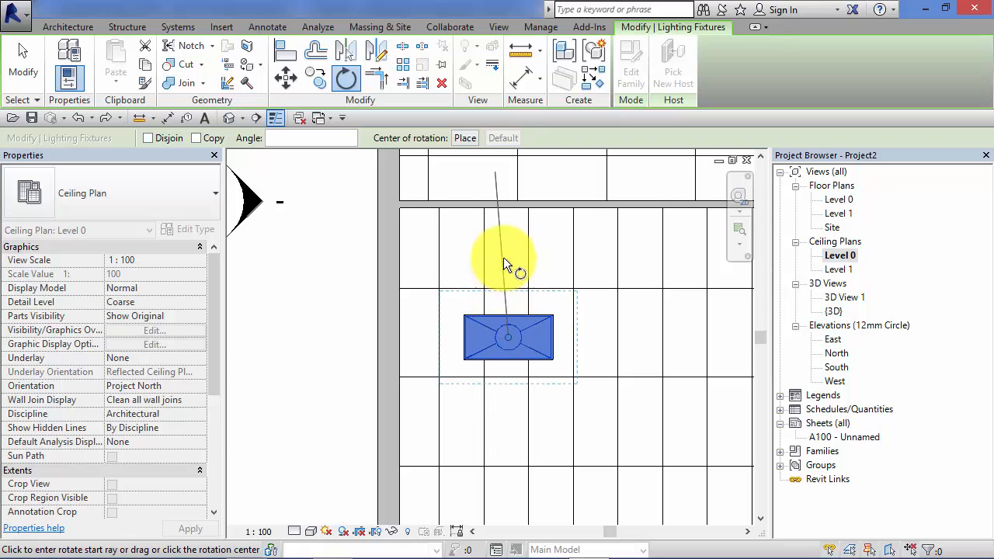
{"action": "left_click", "coordinate": [511, 232]}
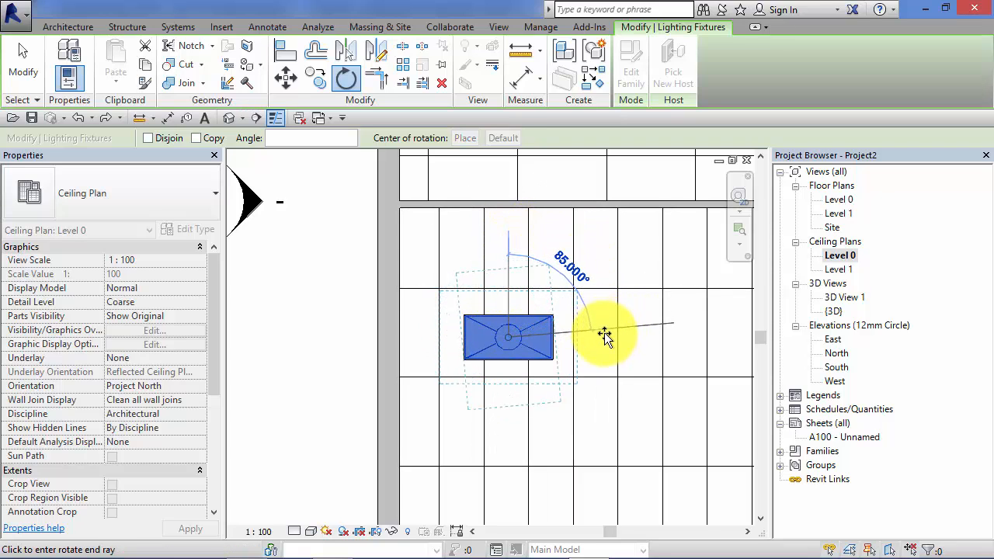
{"action": "left_click", "coordinate": [644, 334]}
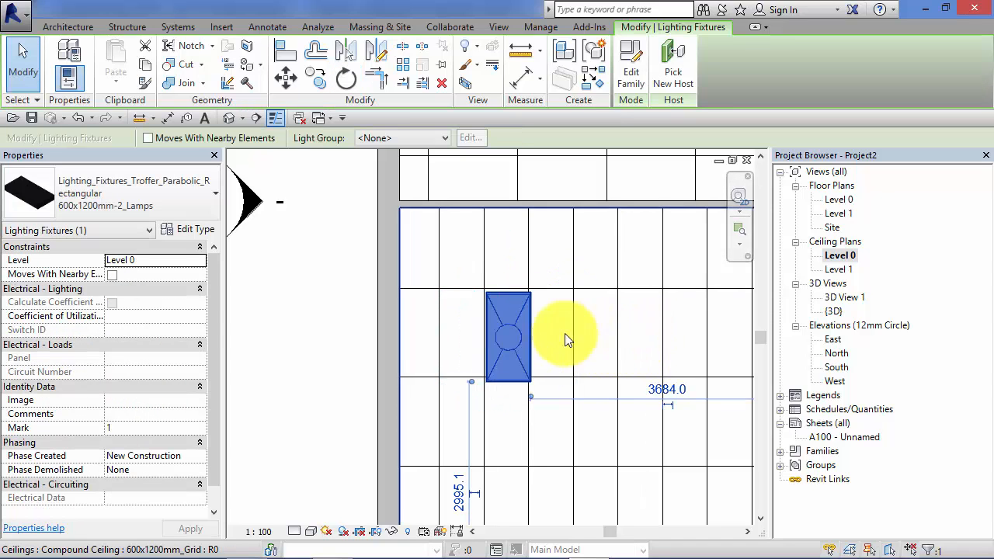
Align the fixture's left long edge with the vertical ceiling grid line just beside it.
{"action": "scroll", "coordinate": [455, 313], "scroll_direction": "up", "scroll_amount": 2}
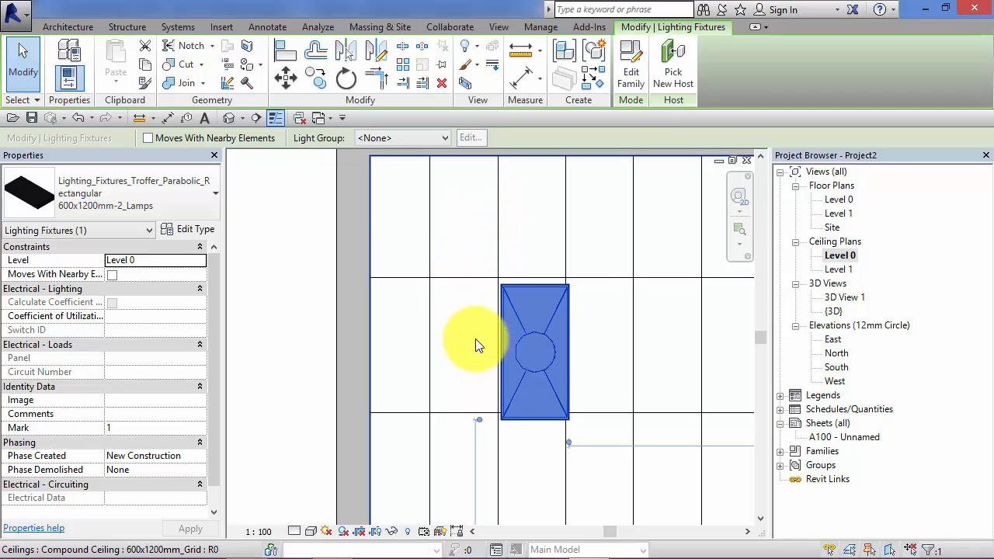
{"action": "scroll", "coordinate": [472, 335], "scroll_direction": "up", "scroll_amount": 1}
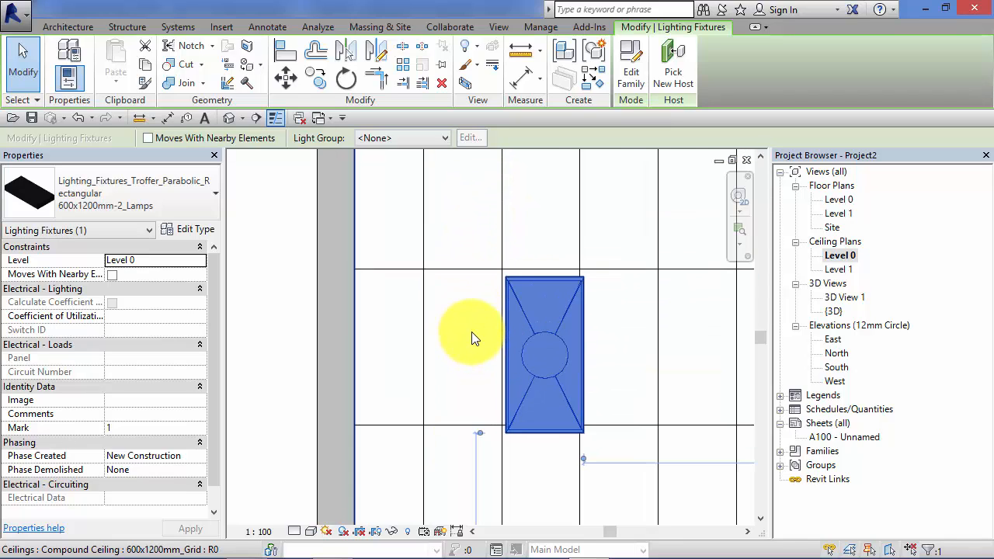
{"action": "left_click", "coordinate": [290, 50]}
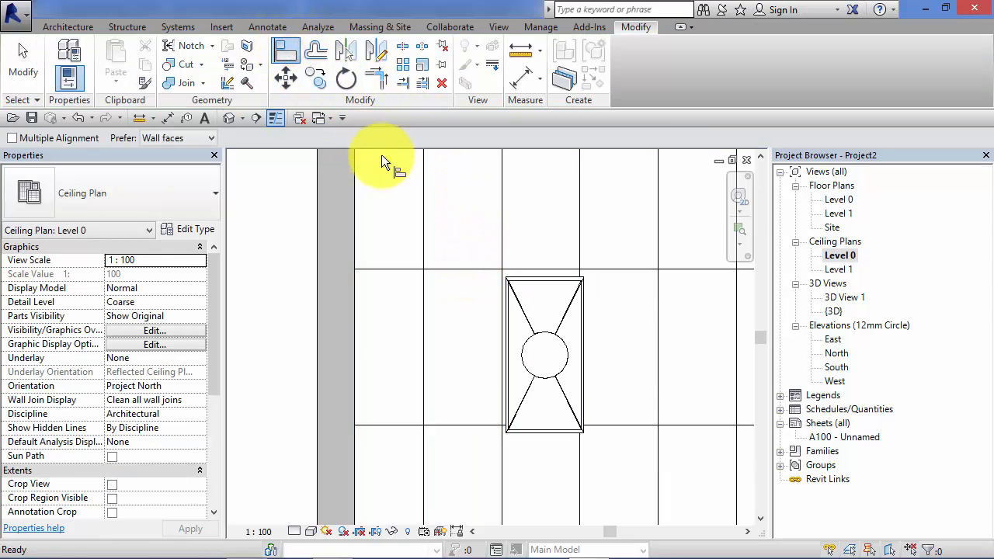
{"action": "left_click", "coordinate": [501, 199]}
{"action": "left_click", "coordinate": [498, 207]}
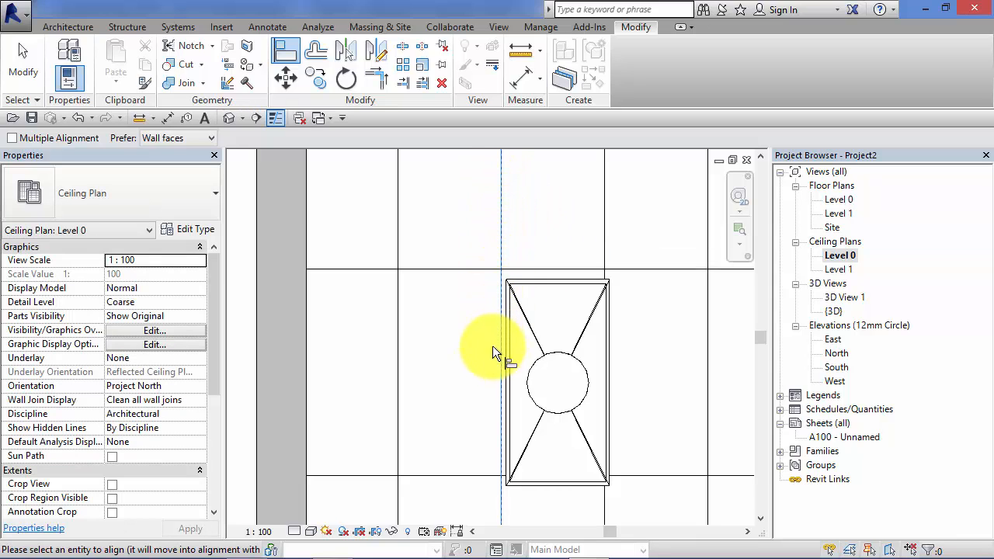
{"action": "scroll", "coordinate": [497, 349], "scroll_direction": "up", "scroll_amount": 2}
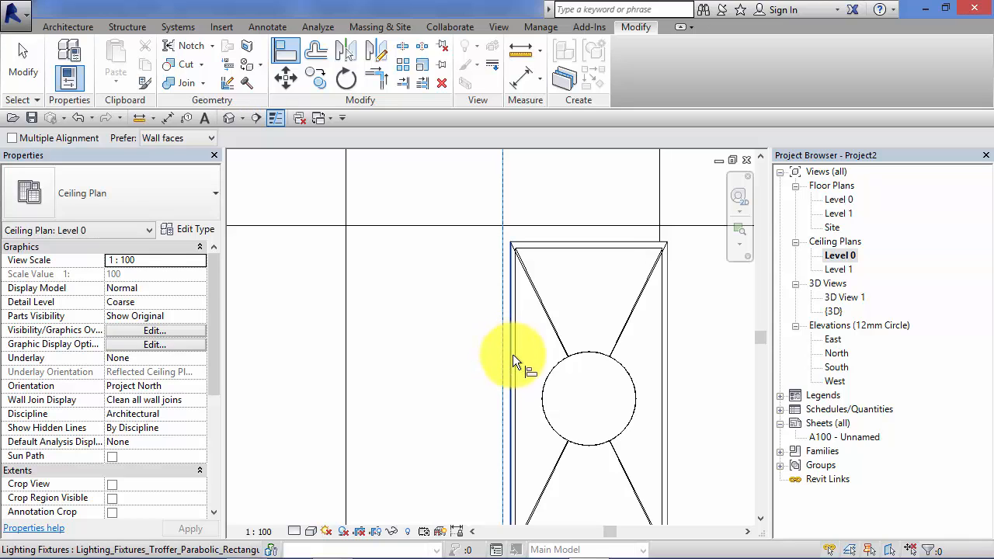
{"action": "left_click", "coordinate": [511, 360]}
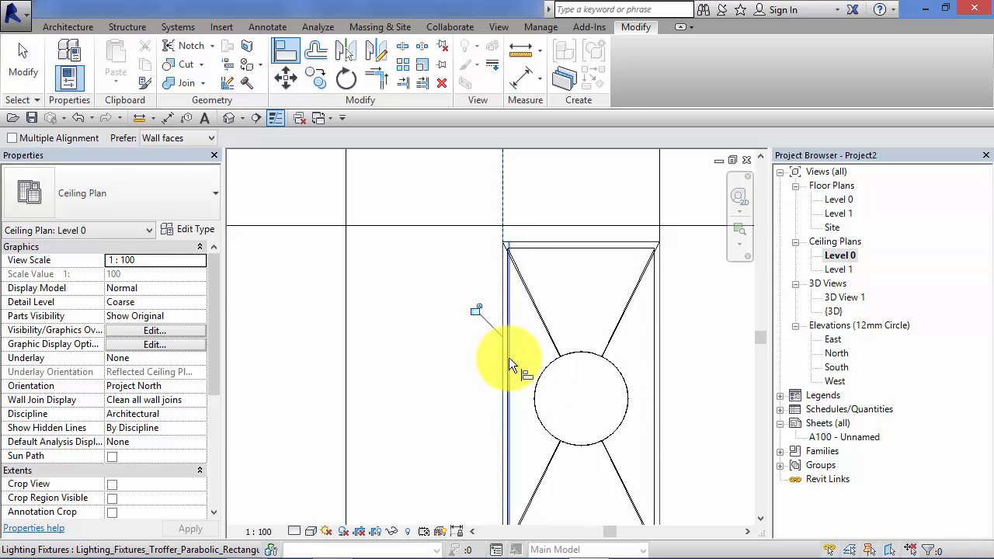
{"action": "scroll", "coordinate": [536, 370], "scroll_direction": "down", "scroll_amount": 1}
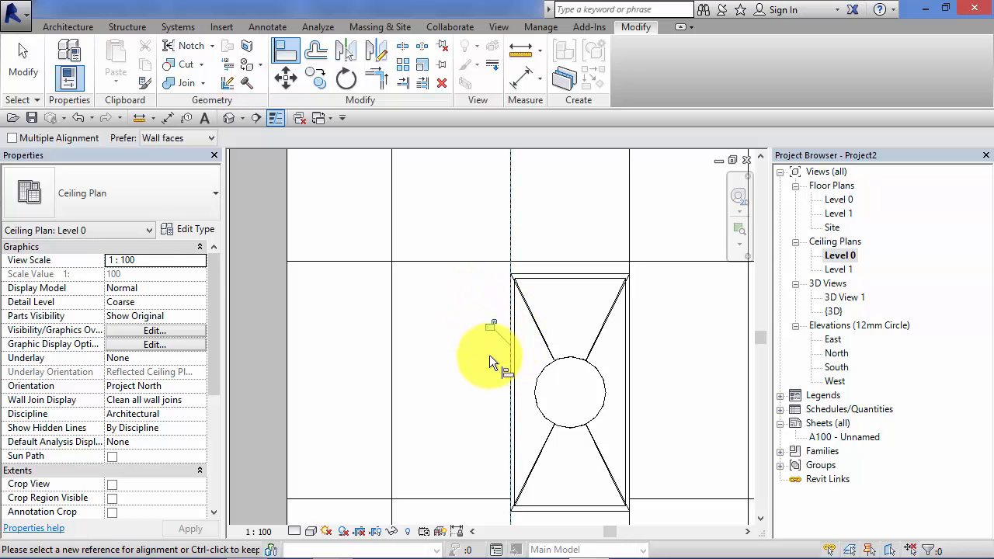
{"action": "scroll", "coordinate": [459, 335], "scroll_direction": "down", "scroll_amount": 4}
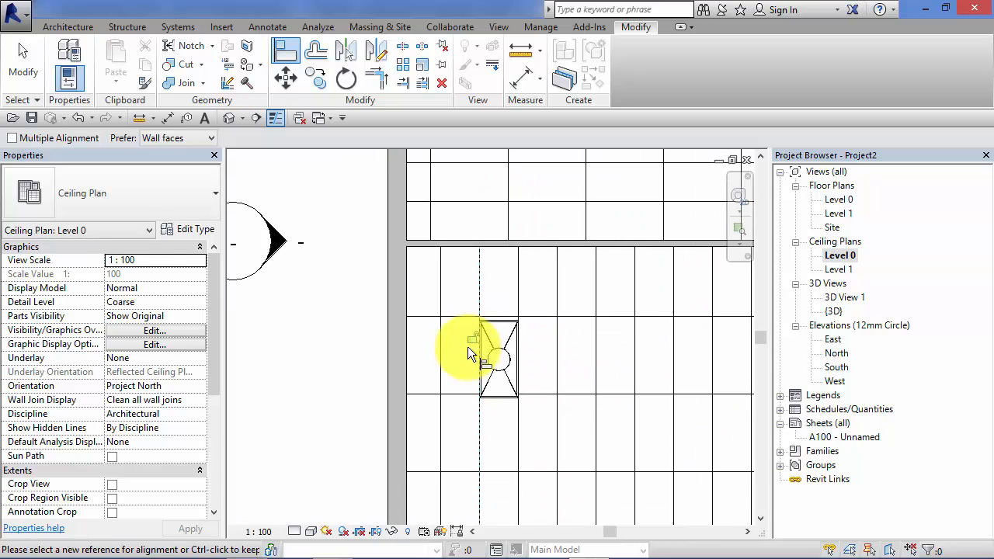
{"action": "middle_click_drag", "start_coordinate": [471, 360], "coordinate": [459, 358]}
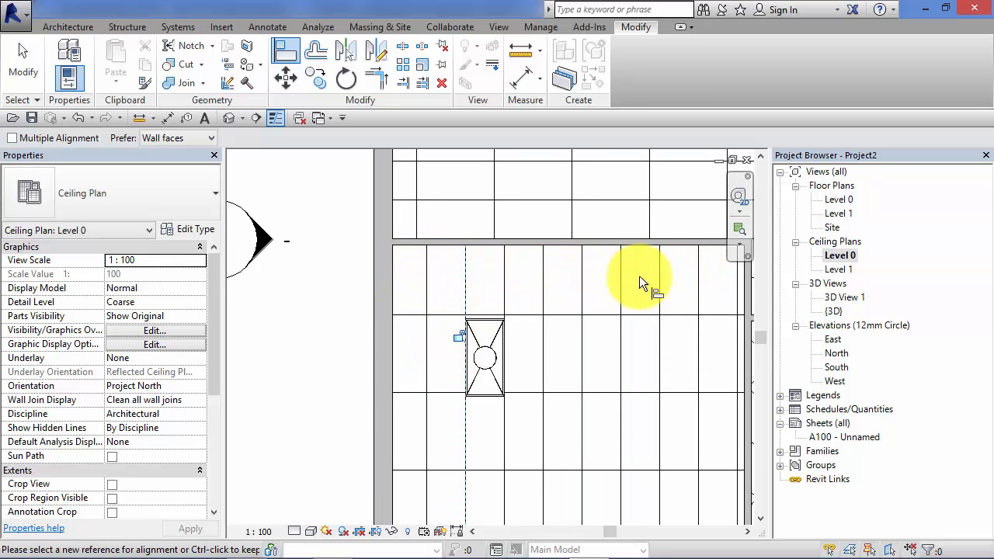
Align the fixture's upper short edge with the horizontal ceiling grid line just above it.
{"action": "left_click", "coordinate": [541, 278]}
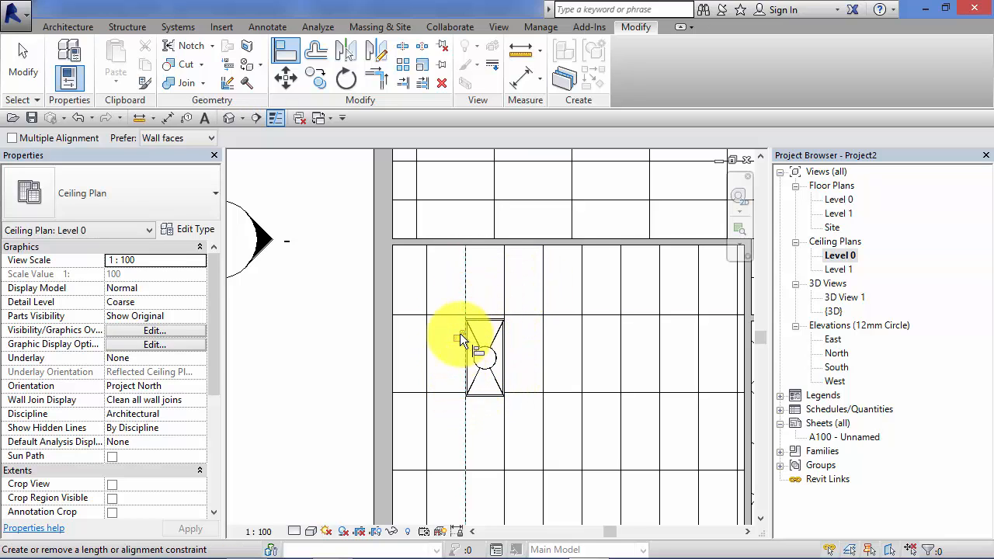
{"action": "scroll", "coordinate": [470, 335], "scroll_direction": "up", "scroll_amount": 3}
{"action": "scroll", "coordinate": [548, 286], "scroll_direction": "up", "scroll_amount": 1}
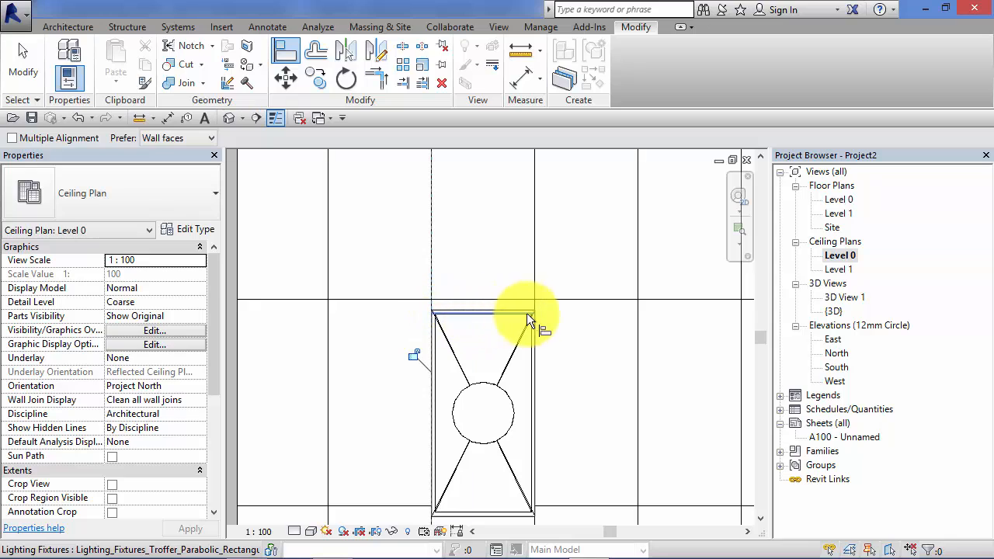
{"action": "scroll", "coordinate": [464, 283], "scroll_direction": "up", "scroll_amount": 1}
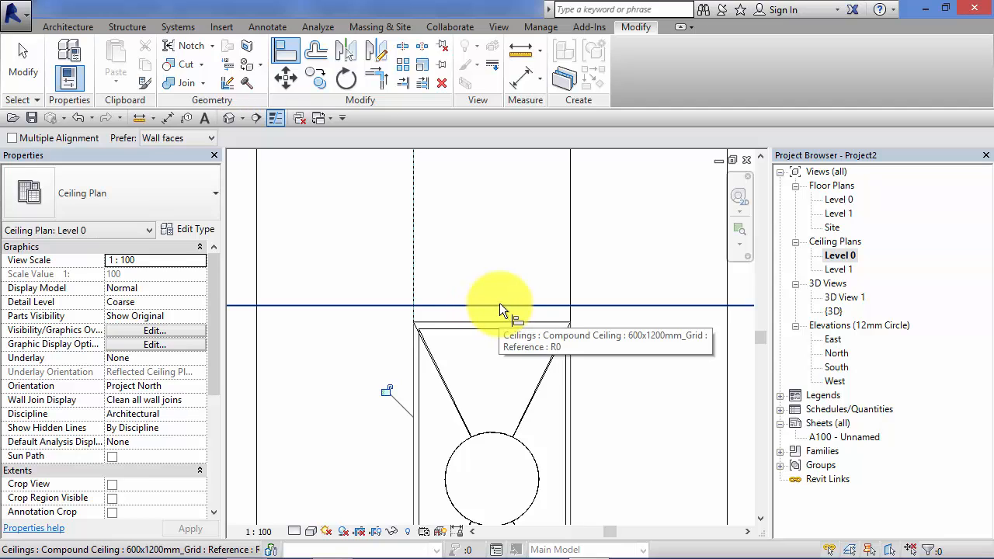
{"action": "left_click", "coordinate": [499, 306]}
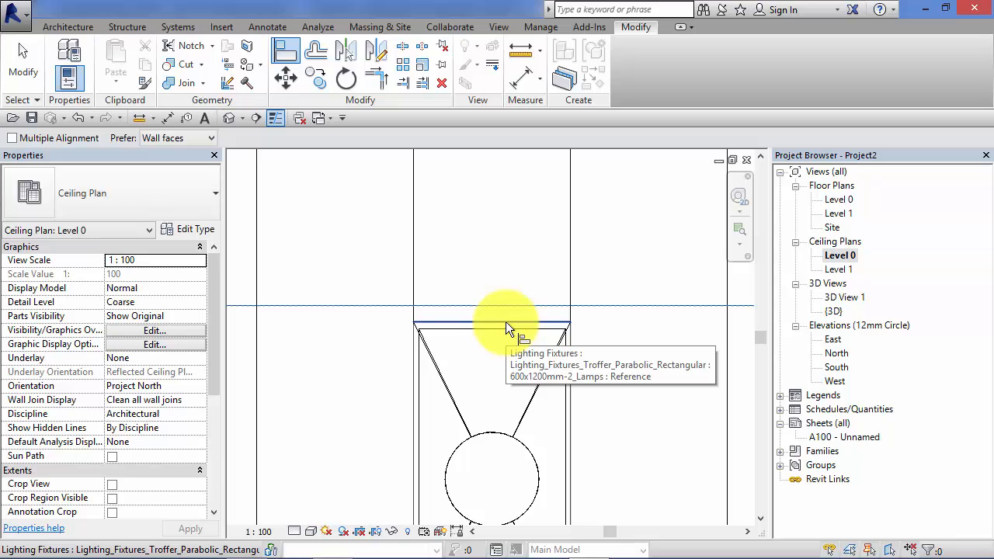
{"action": "left_click", "coordinate": [505, 322]}
{"action": "scroll", "coordinate": [501, 315], "scroll_direction": "down", "scroll_amount": 2}
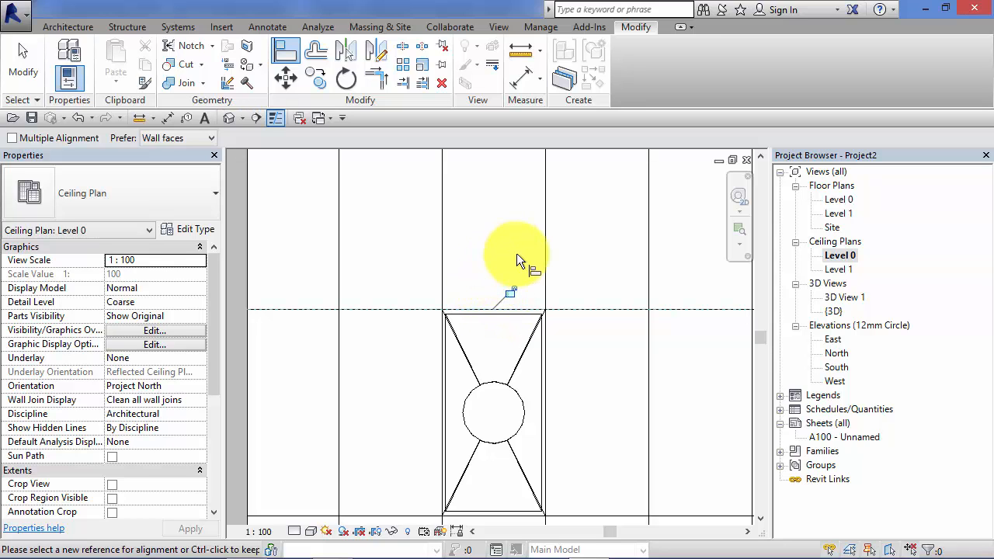
{"action": "scroll", "coordinate": [516, 253], "scroll_direction": "down", "scroll_amount": 6}
{"action": "mouse_move", "coordinate": [611, 384]}
{"action": "middle_mouse_down"}
{"action": "mouse_move", "coordinate": [622, 395]}
{"action": "mouse_move", "coordinate": [568, 337]}
{"action": "mouse_move", "coordinate": [527, 324]}
{"action": "middle_mouse_up"}
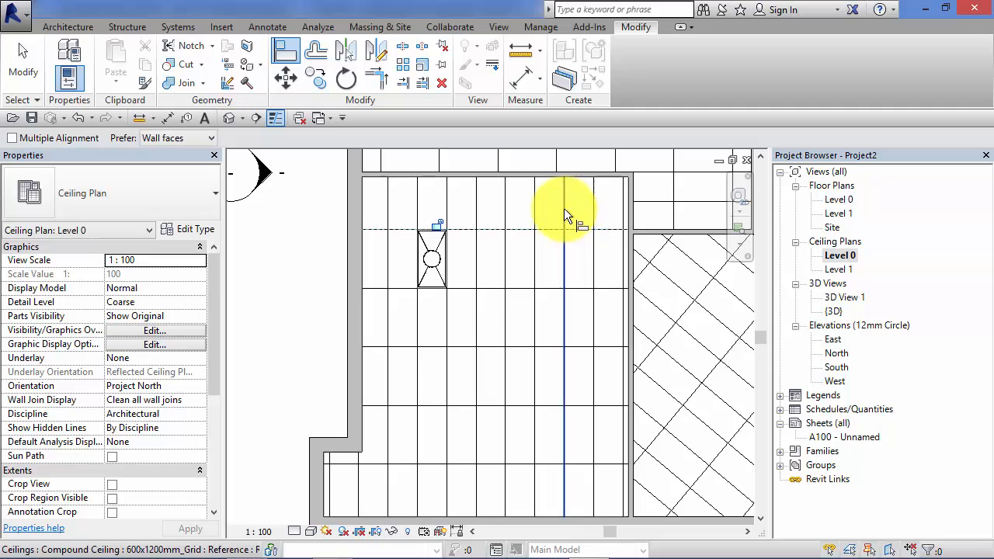
{"action": "left_click", "coordinate": [451, 240]}
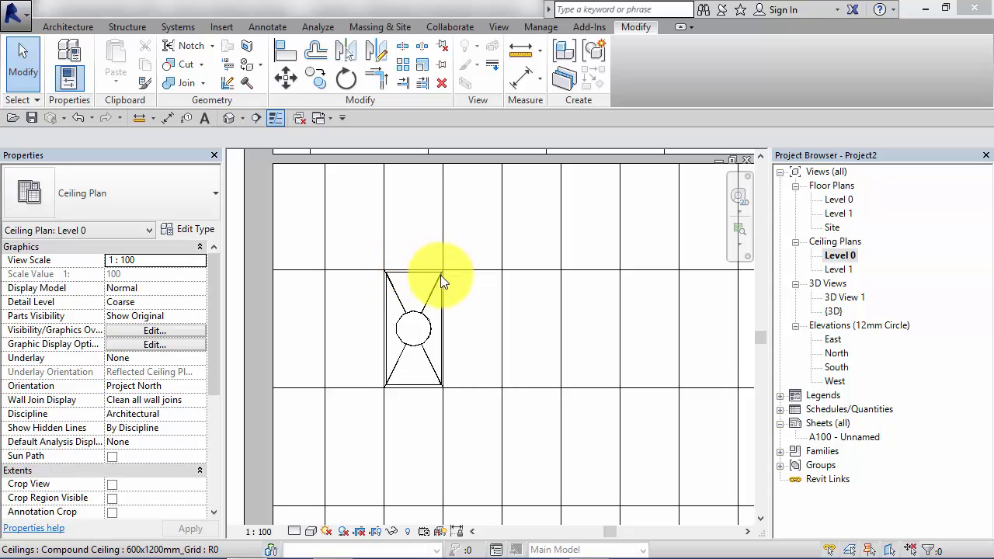
Copy the fixture from its upper-left corner with Multiple enabled, placing two more along the same row at 1200 mm spacing.
{"action": "scroll", "coordinate": [521, 423], "scroll_direction": "down", "scroll_amount": 2}
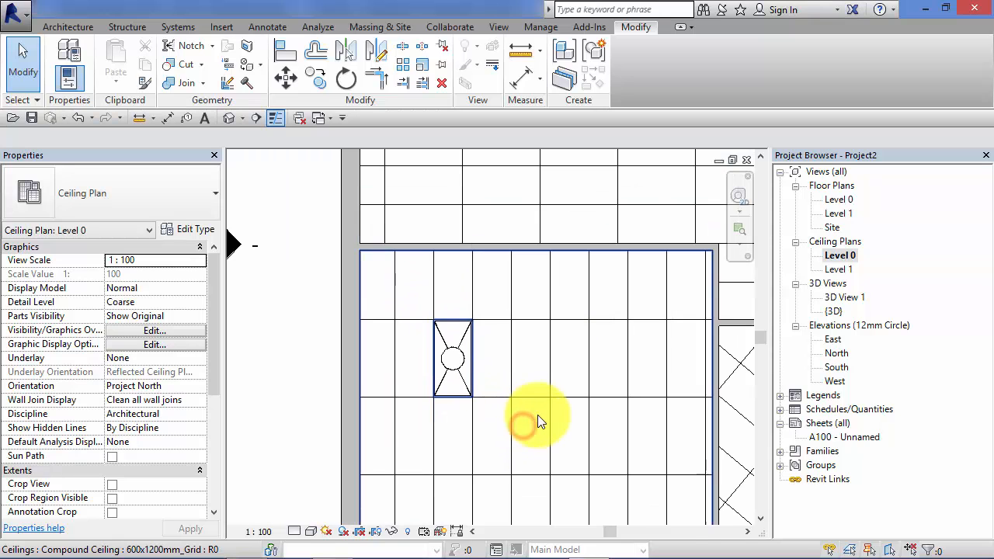
{"action": "middle_click_drag", "start_coordinate": [528, 421], "coordinate": [449, 371]}
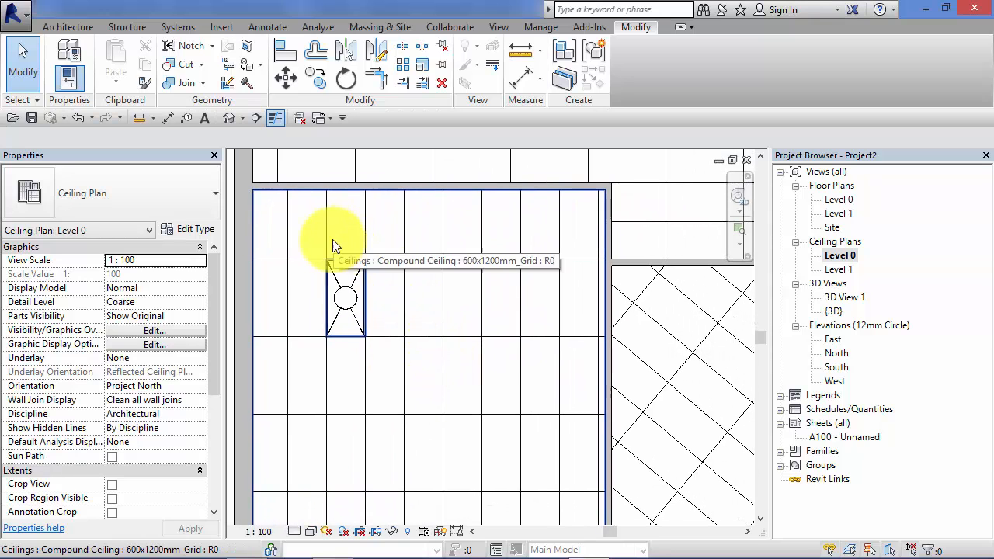
{"action": "left_click", "coordinate": [339, 293]}
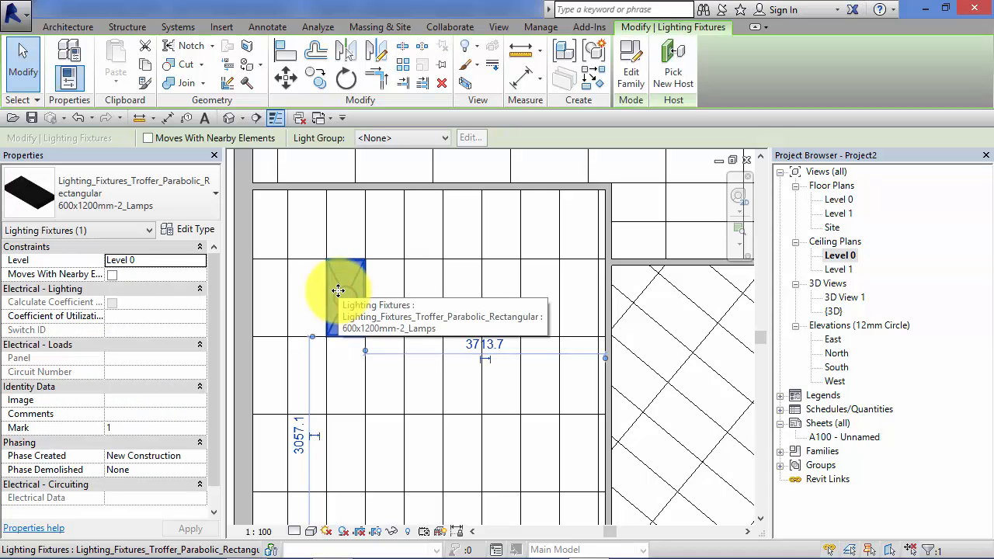
{"action": "left_click", "coordinate": [316, 77]}
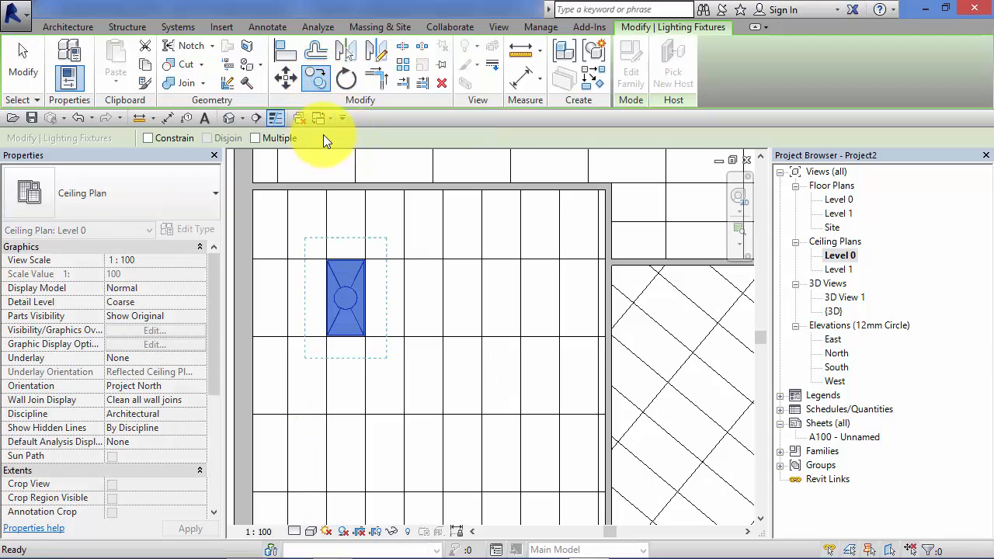
{"action": "left_click", "coordinate": [256, 139]}
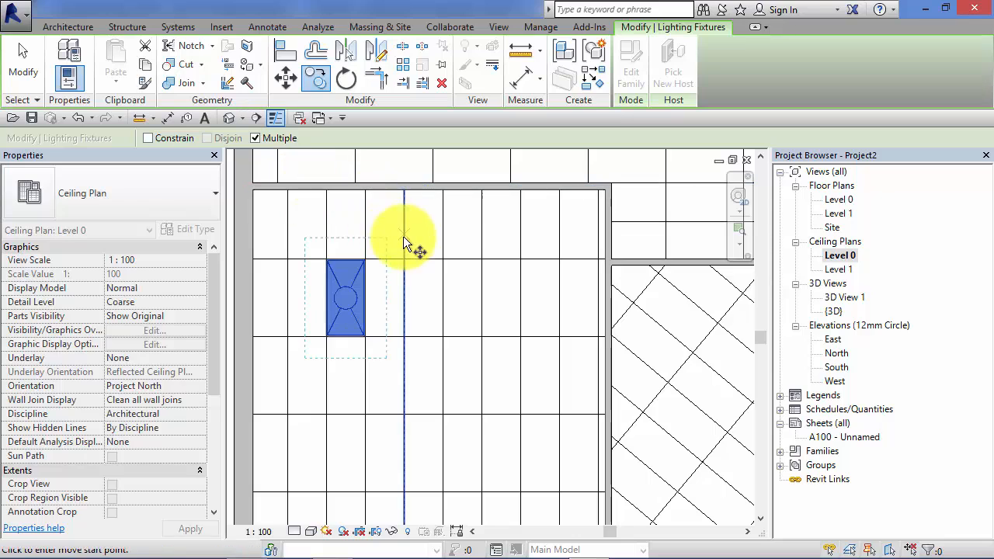
{"action": "scroll", "coordinate": [398, 258], "scroll_direction": "up", "scroll_amount": 1}
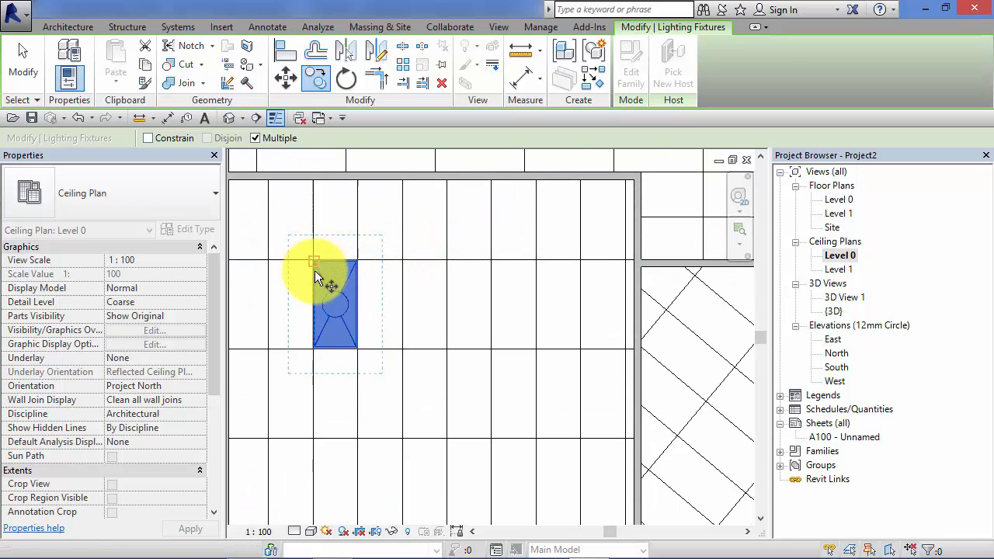
{"action": "scroll", "coordinate": [314, 263], "scroll_direction": "up", "scroll_amount": 2}
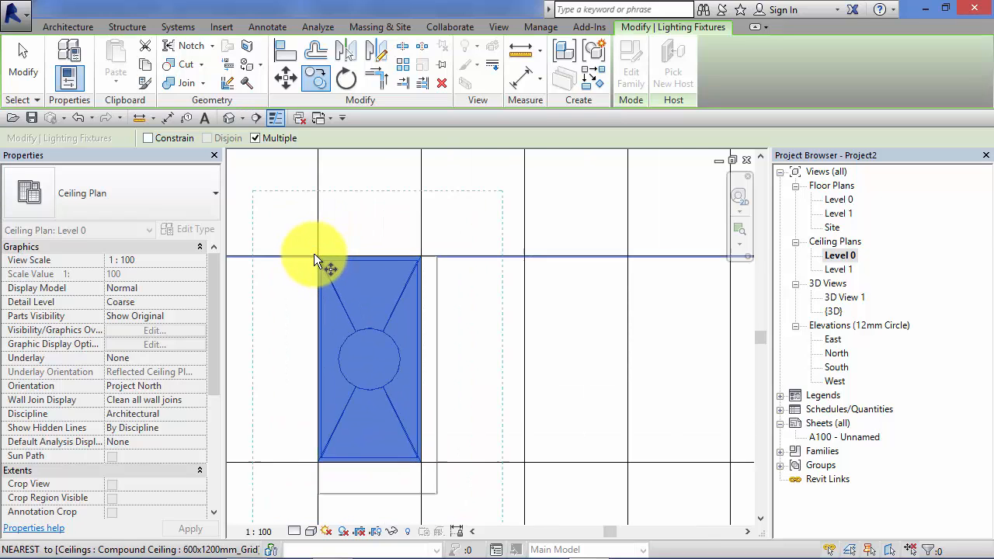
{"action": "scroll", "coordinate": [315, 253], "scroll_direction": "up", "scroll_amount": 2}
{"action": "left_click", "coordinate": [323, 256]}
{"action": "scroll", "coordinate": [334, 264], "scroll_direction": "down", "scroll_amount": 3}
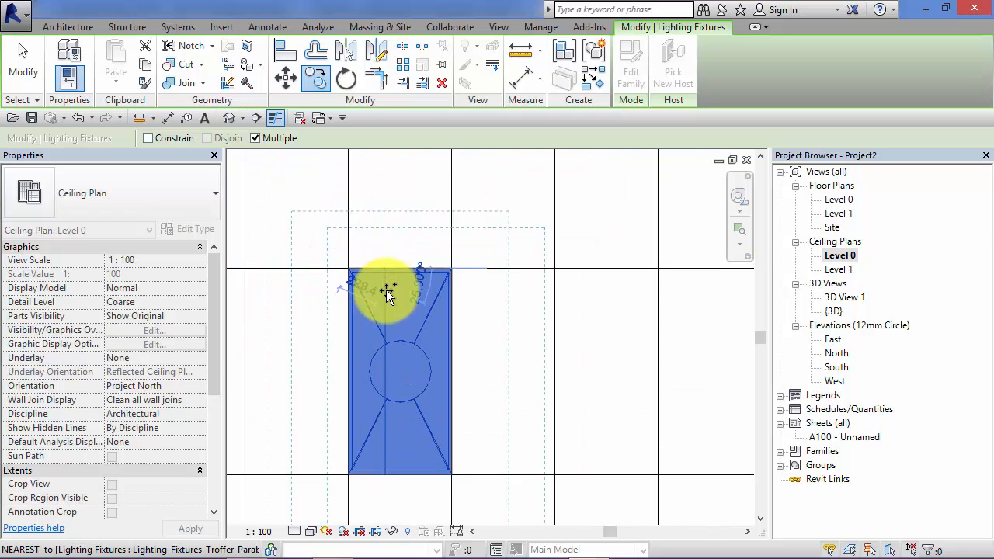
{"action": "scroll", "coordinate": [551, 278], "scroll_direction": "up", "scroll_amount": 2}
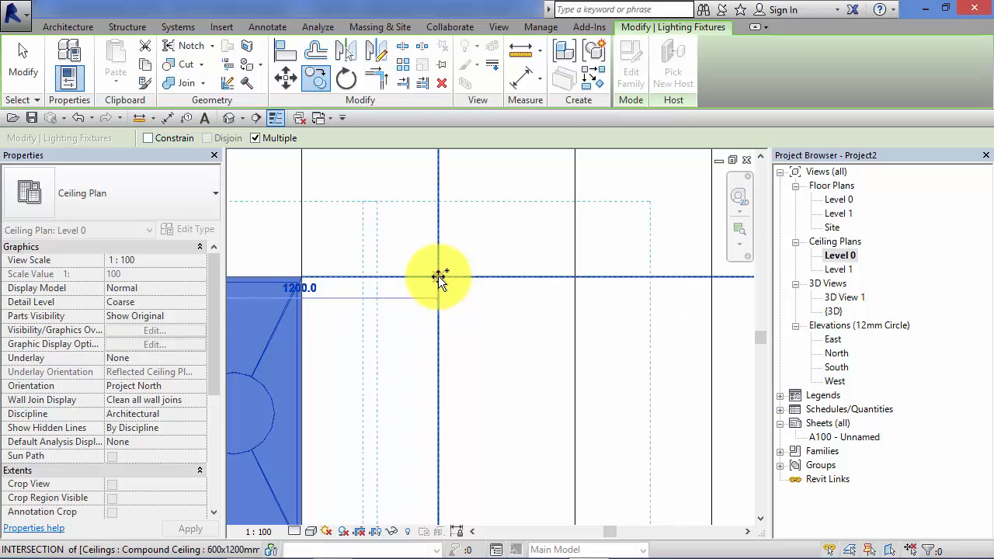
{"action": "left_click", "coordinate": [438, 277]}
{"action": "scroll", "coordinate": [487, 332], "scroll_direction": "down", "scroll_amount": 2}
{"action": "middle_click_drag", "start_coordinate": [638, 312], "coordinate": [398, 232]}
{"action": "left_click", "coordinate": [380, 222]}
Place three more fixture copies as a second row, 2400 mm below the first and in line with its columns.
{"action": "scroll", "coordinate": [473, 295], "scroll_direction": "down", "scroll_amount": 1}
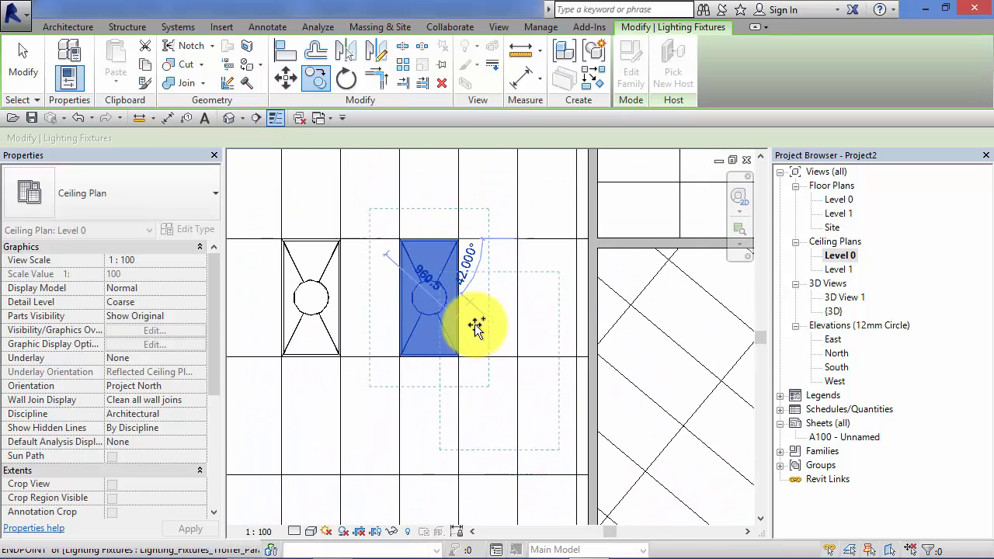
{"action": "middle_click_drag", "start_coordinate": [462, 397], "coordinate": [485, 141]}
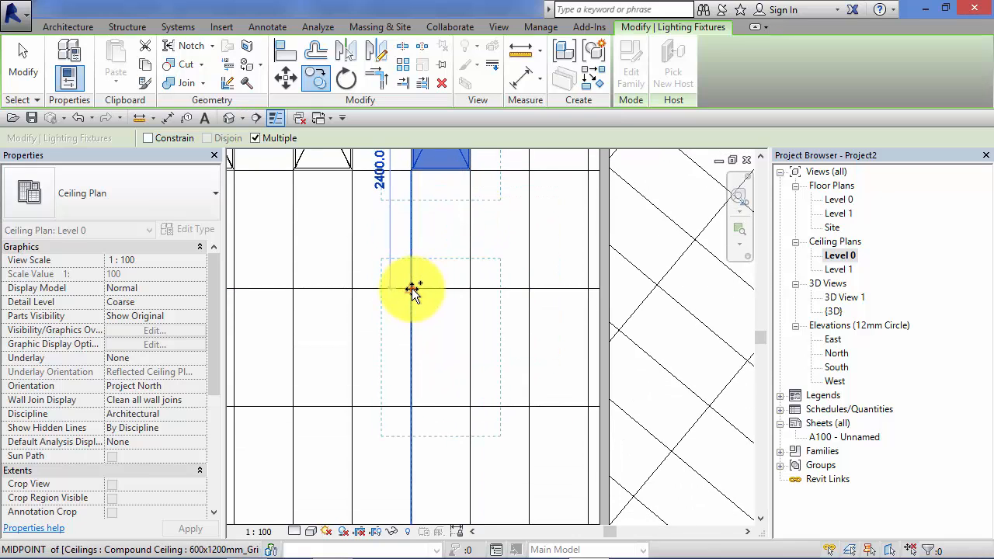
{"action": "left_click", "coordinate": [412, 289]}
{"action": "left_click", "coordinate": [292, 288]}
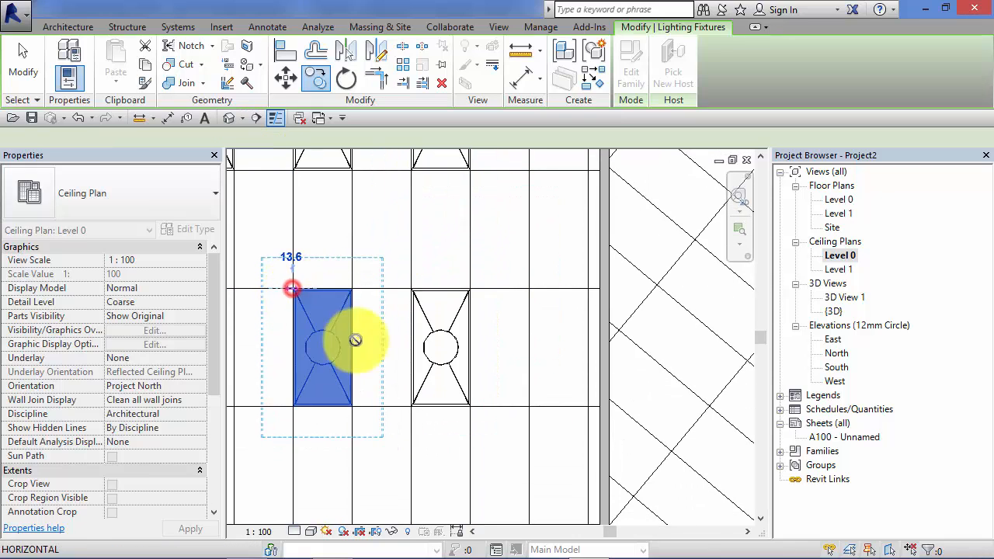
{"action": "scroll", "coordinate": [355, 339], "scroll_direction": "down", "scroll_amount": 1}
{"action": "middle_click_drag", "start_coordinate": [344, 333], "coordinate": [536, 330]}
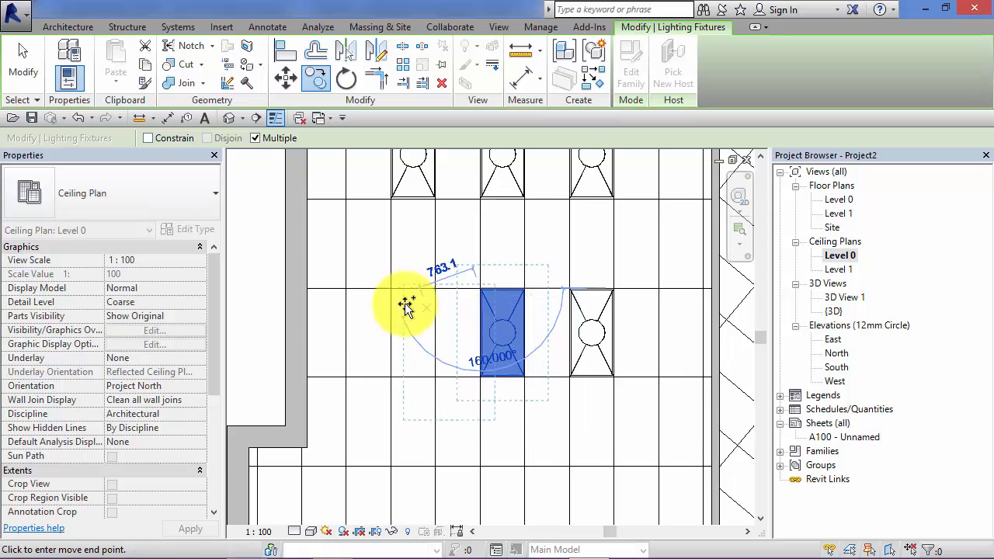
{"action": "scroll", "coordinate": [406, 289], "scroll_direction": "up", "scroll_amount": 1}
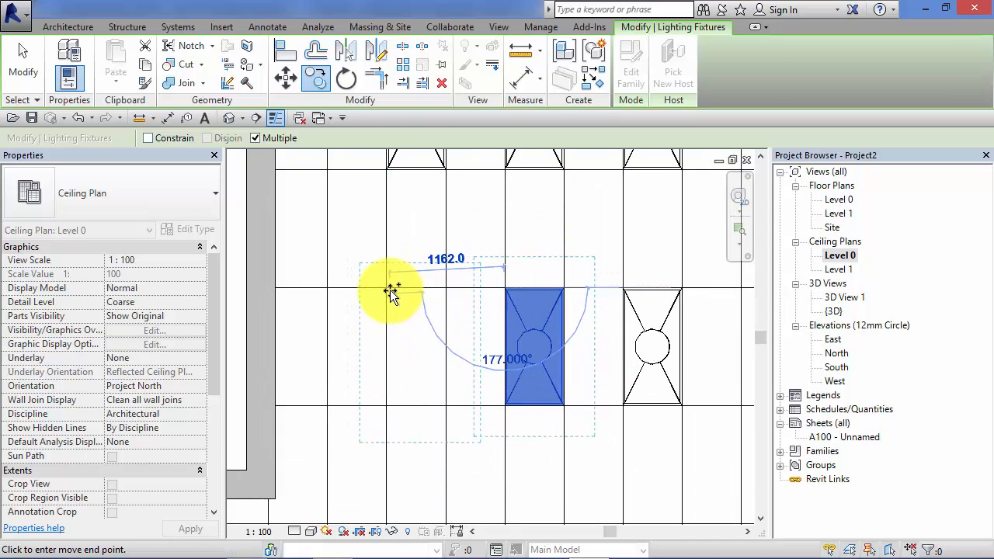
{"action": "left_click", "coordinate": [388, 294]}
{"action": "scroll", "coordinate": [388, 303], "scroll_direction": "down", "scroll_amount": 1}
{"action": "scroll", "coordinate": [388, 322], "scroll_direction": "down", "scroll_amount": 1}
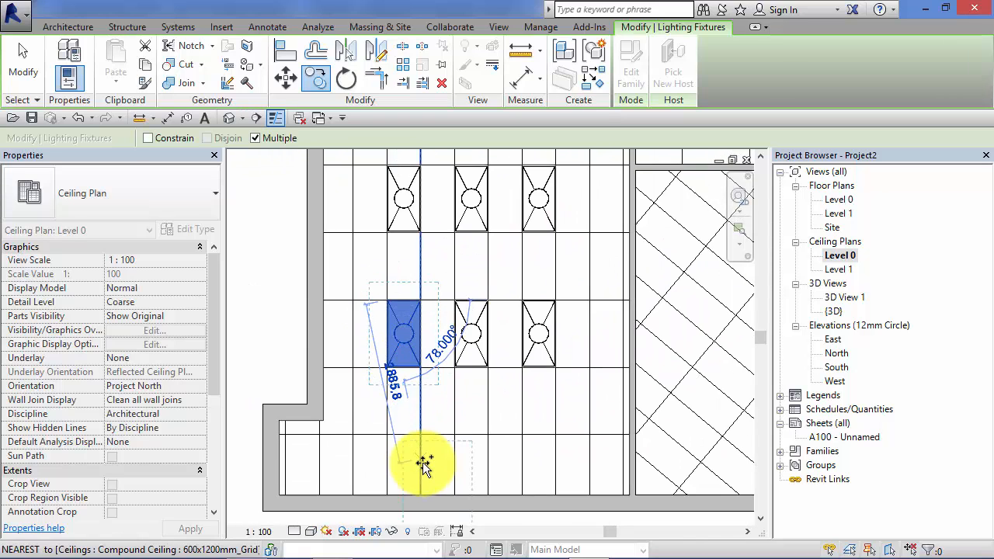
Place three more fixture copies 1200 mm apart as a third row along the room's lower wall, and finish copying.
{"action": "middle_click_drag", "start_coordinate": [424, 463], "coordinate": [422, 428]}
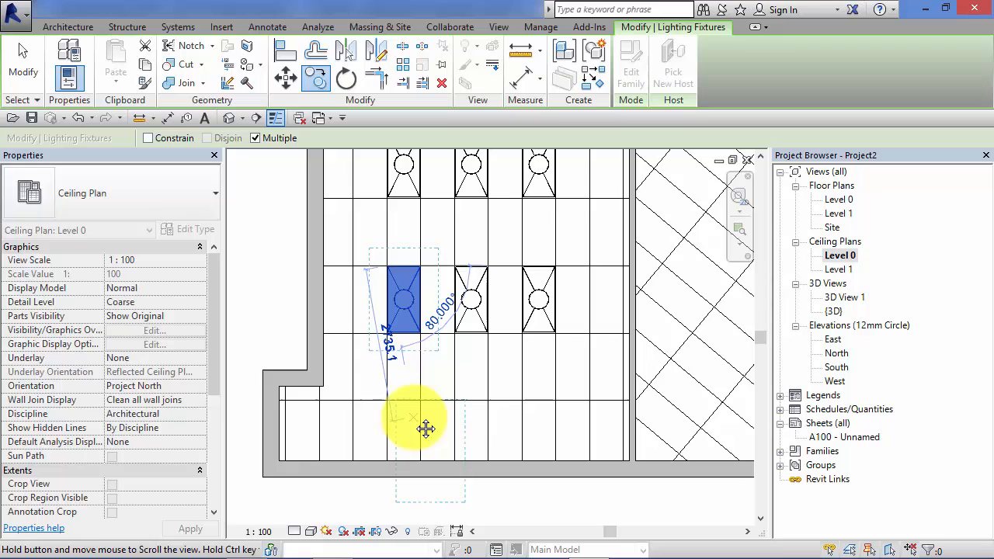
{"action": "left_click", "coordinate": [388, 402]}
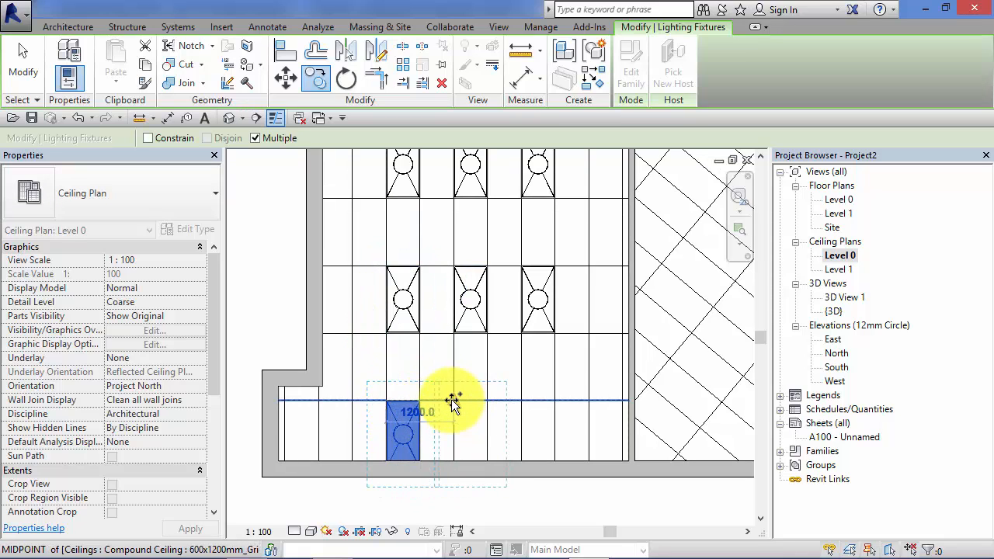
{"action": "left_click", "coordinate": [453, 401]}
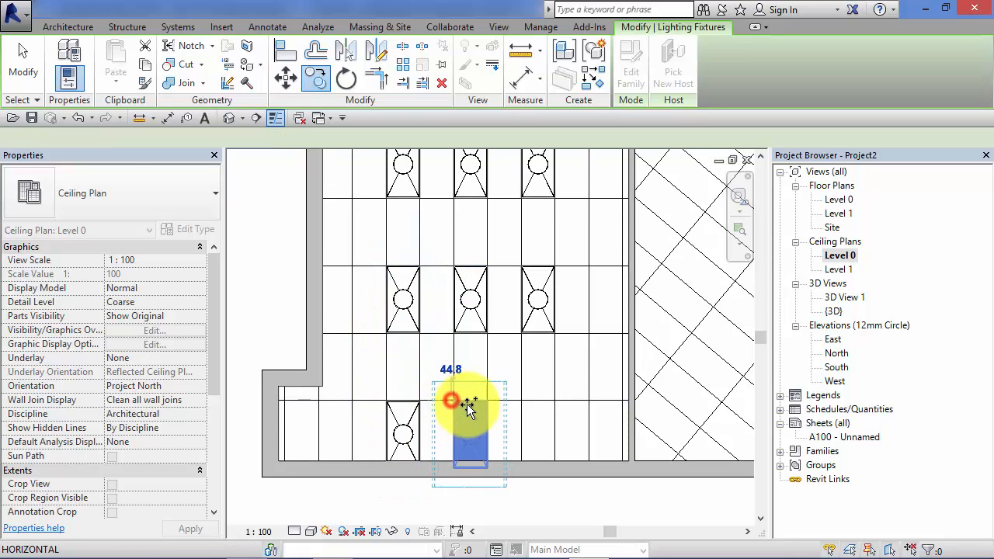
{"action": "left_click", "coordinate": [521, 402]}
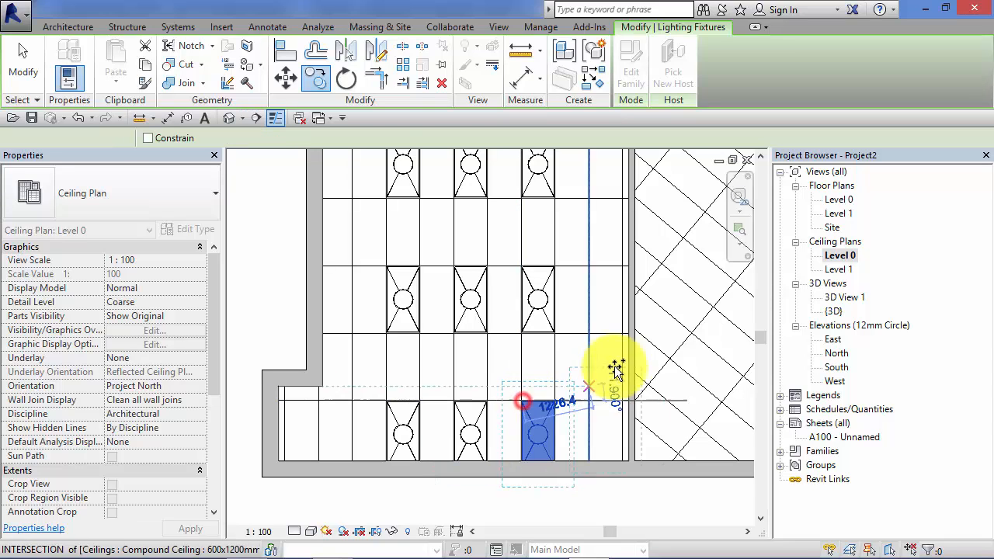
{"action": "scroll", "coordinate": [615, 371], "scroll_direction": "down", "scroll_amount": 4}
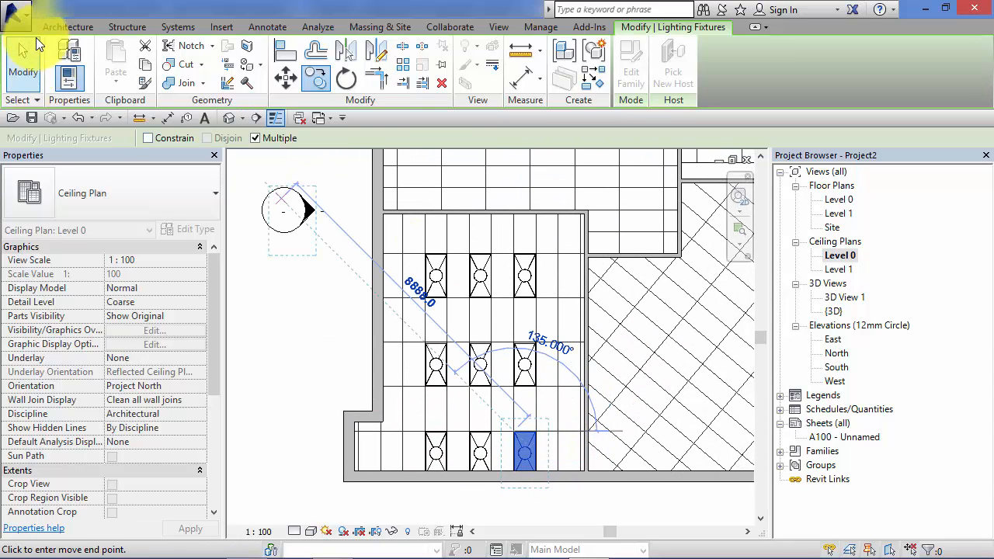
{"action": "left_click", "coordinate": [21, 72]}
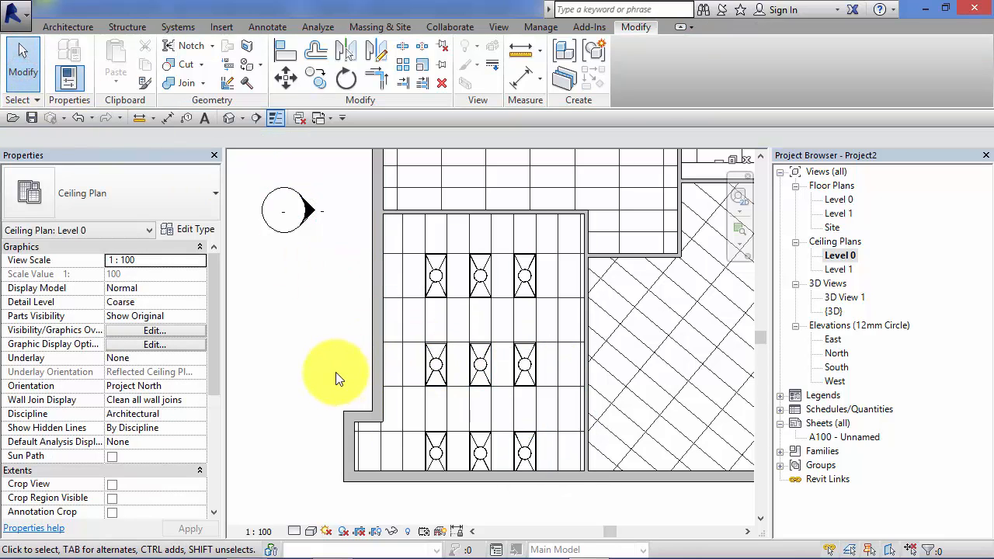
{"action": "middle_click_drag", "start_coordinate": [337, 377], "coordinate": [317, 374]}
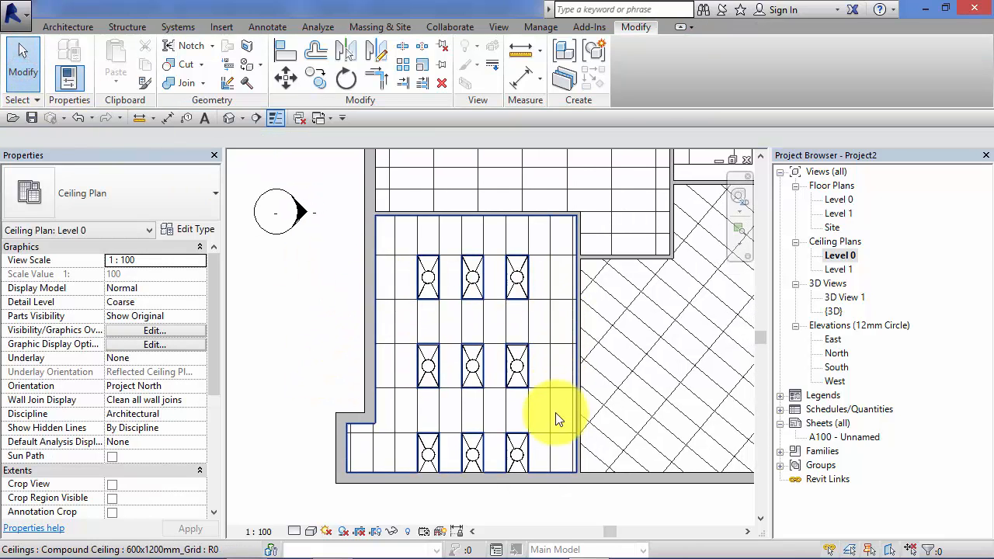
{"action": "middle_click_drag", "start_coordinate": [317, 350], "coordinate": [311, 366]}
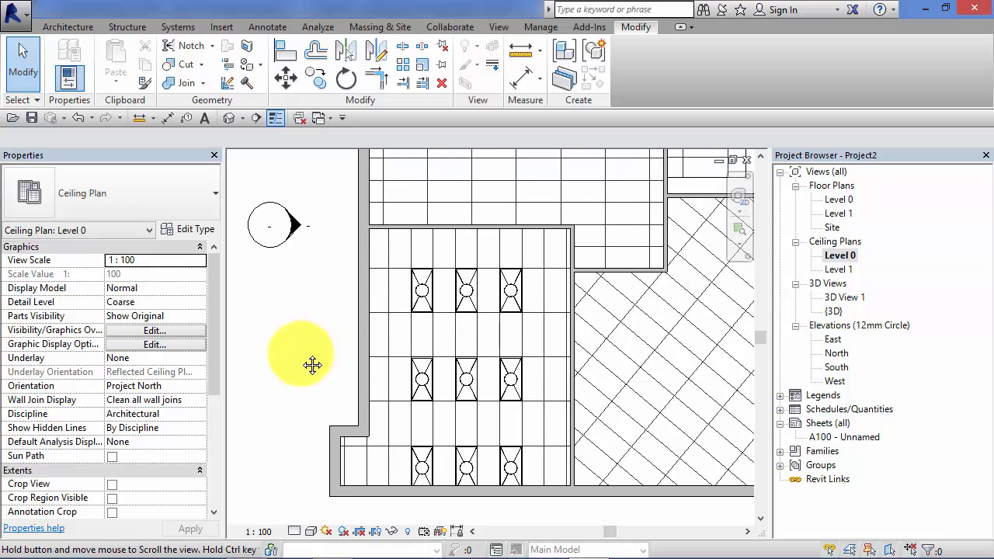
Create a perspective camera view from the Level 0 floor plan, looking from the lower-left room's upper-left corner towards its lower wall.
{"action": "double_click", "coordinate": [835, 200]}
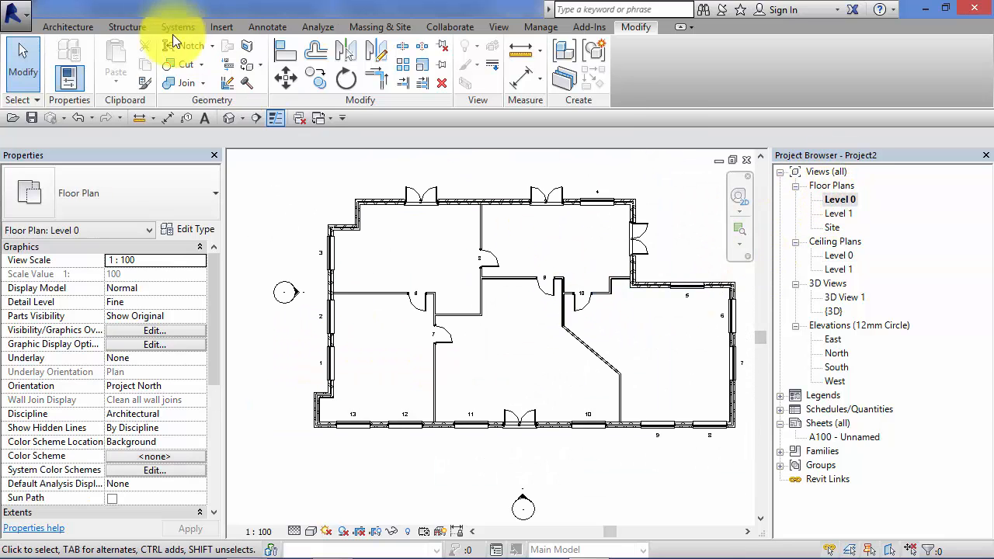
{"action": "left_click", "coordinate": [242, 118]}
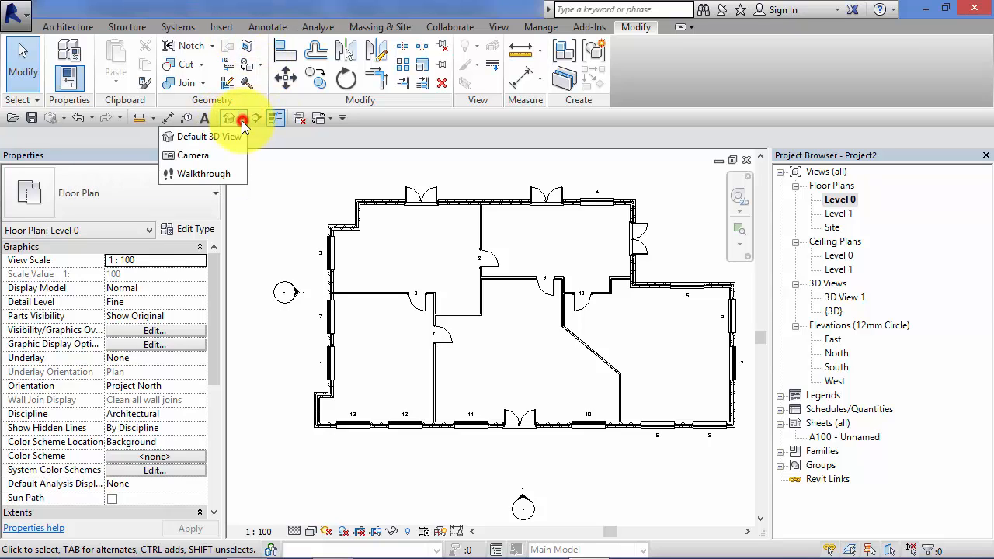
{"action": "left_click", "coordinate": [196, 155]}
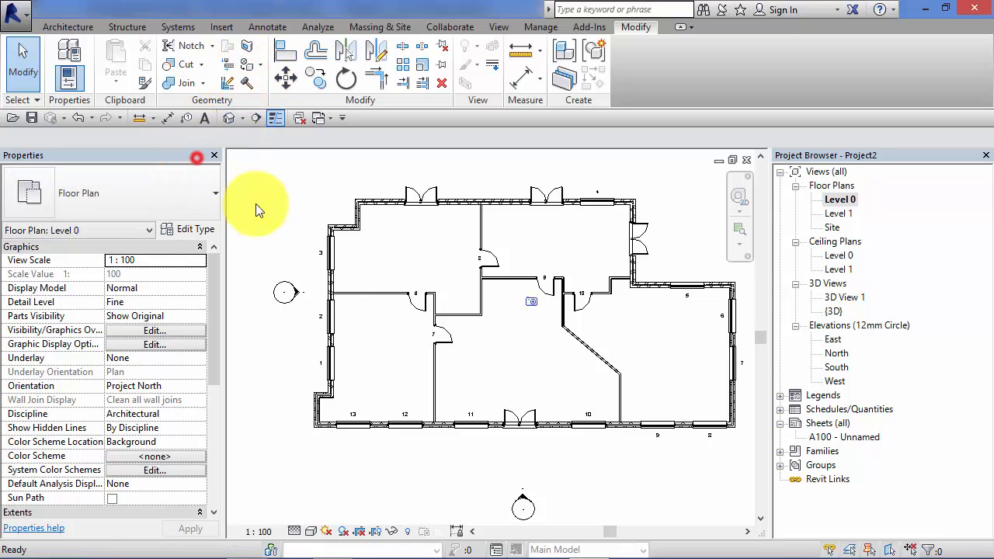
{"action": "scroll", "coordinate": [341, 307], "scroll_direction": "up", "scroll_amount": 4}
{"action": "left_click", "coordinate": [337, 285]}
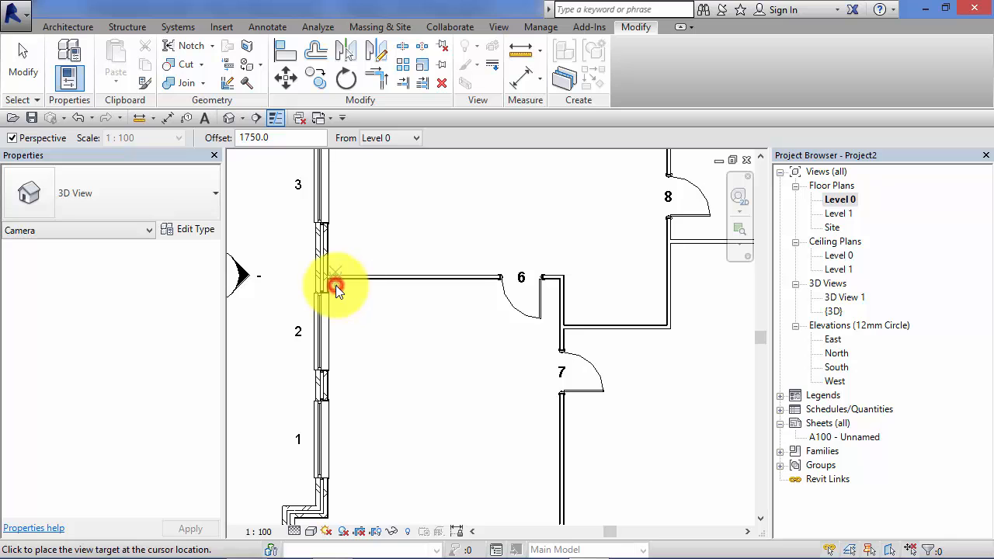
{"action": "scroll", "coordinate": [342, 299], "scroll_direction": "down", "scroll_amount": 4}
{"action": "left_click", "coordinate": [405, 416]}
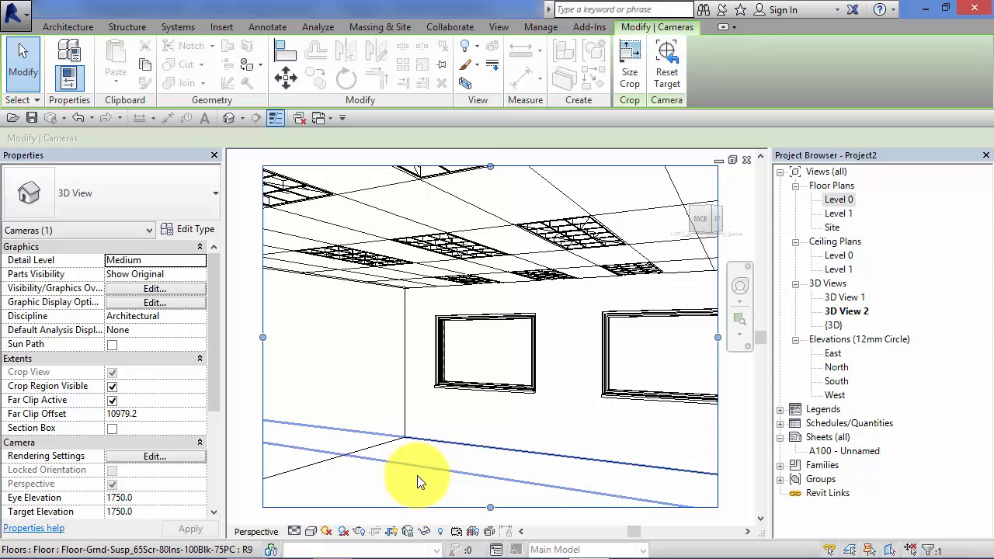
On the Level 0 ceiling plan, draw a vertical building section through the lower-left room's middle fixture column, looking towards the left exterior wall.
{"action": "double_click", "coordinate": [839, 201]}
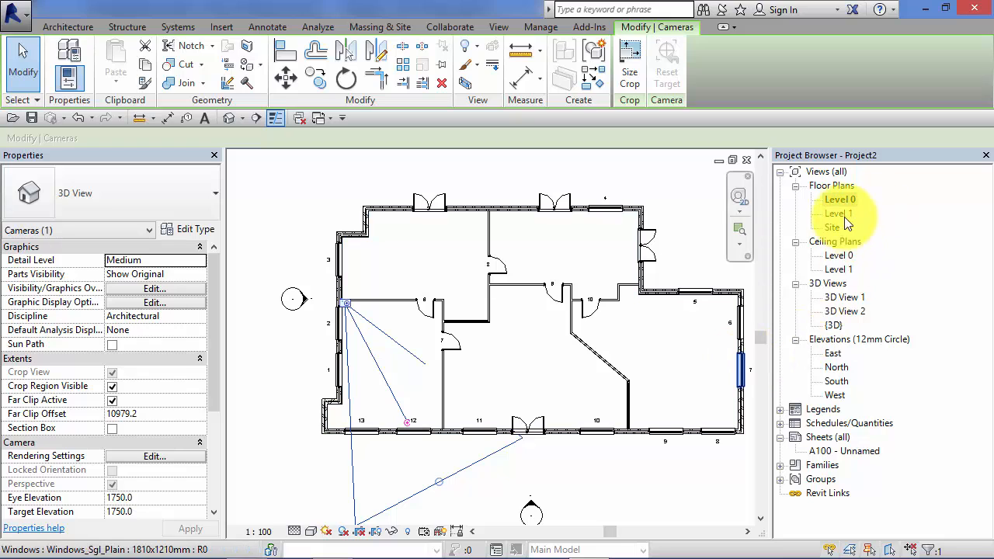
{"action": "double_click", "coordinate": [840, 213]}
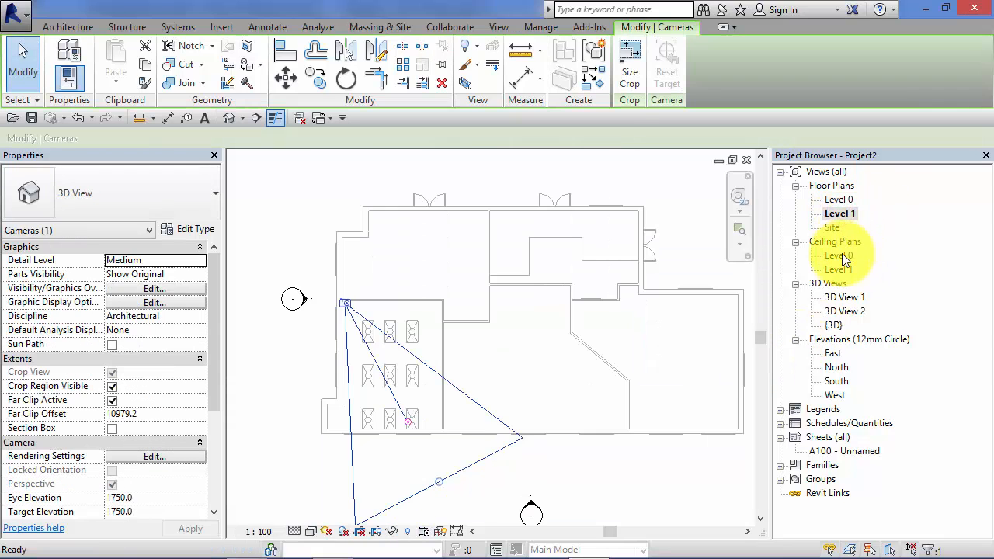
{"action": "double_click", "coordinate": [841, 255]}
{"action": "middle_click_drag", "start_coordinate": [475, 391], "coordinate": [464, 327]}
{"action": "scroll", "coordinate": [451, 394], "scroll_direction": "down", "scroll_amount": 1}
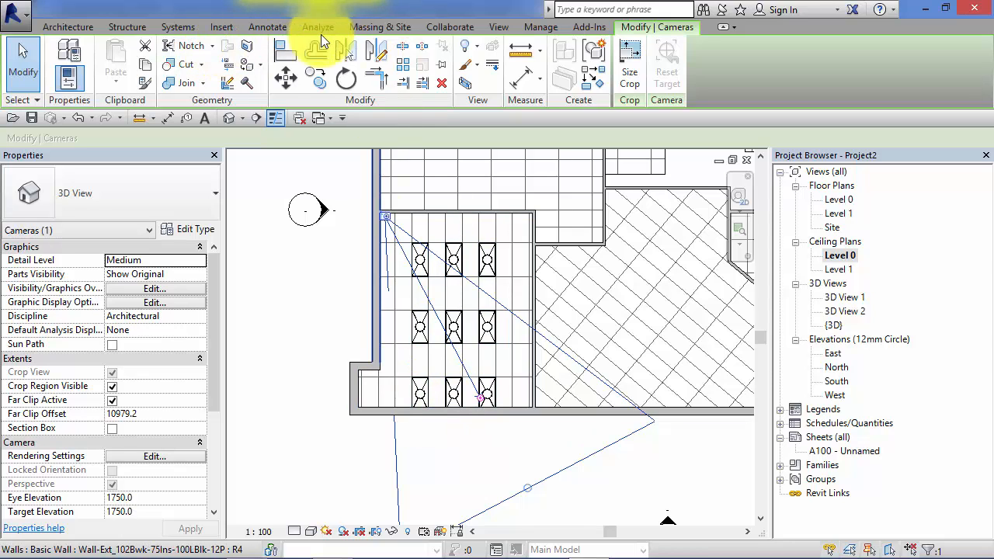
{"action": "left_click", "coordinate": [489, 26]}
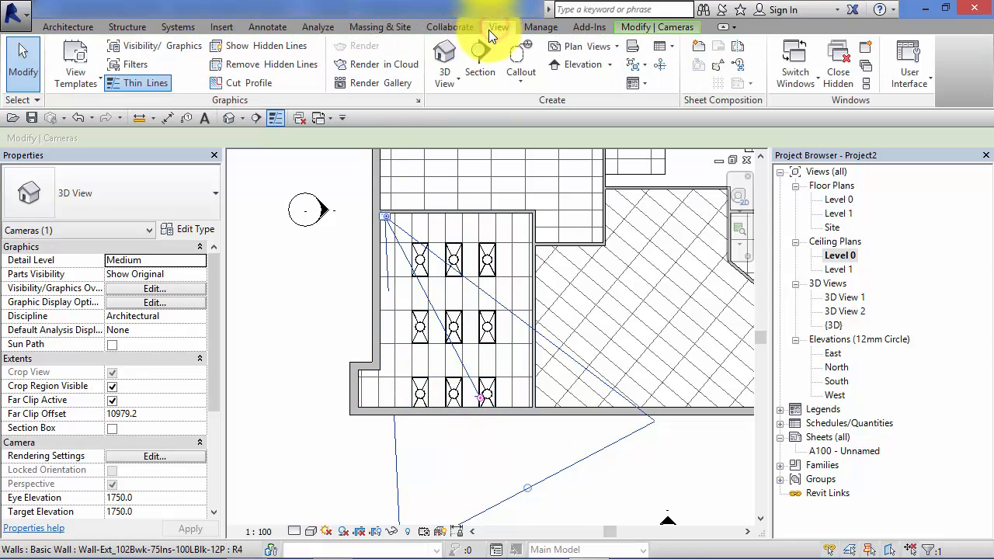
{"action": "left_click", "coordinate": [480, 55]}
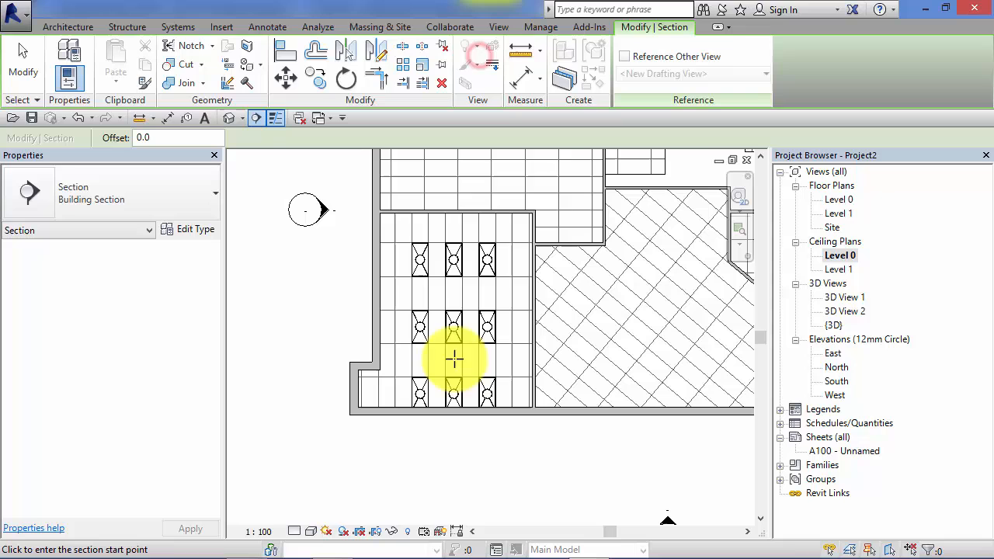
{"action": "left_click", "coordinate": [449, 456]}
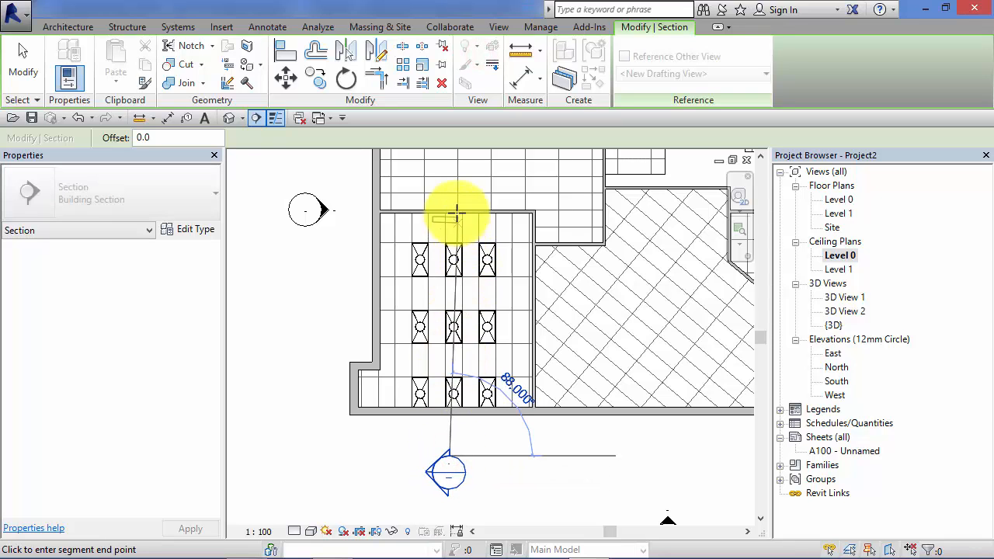
{"action": "left_click", "coordinate": [451, 191]}
{"action": "left_click", "coordinate": [22, 66]}
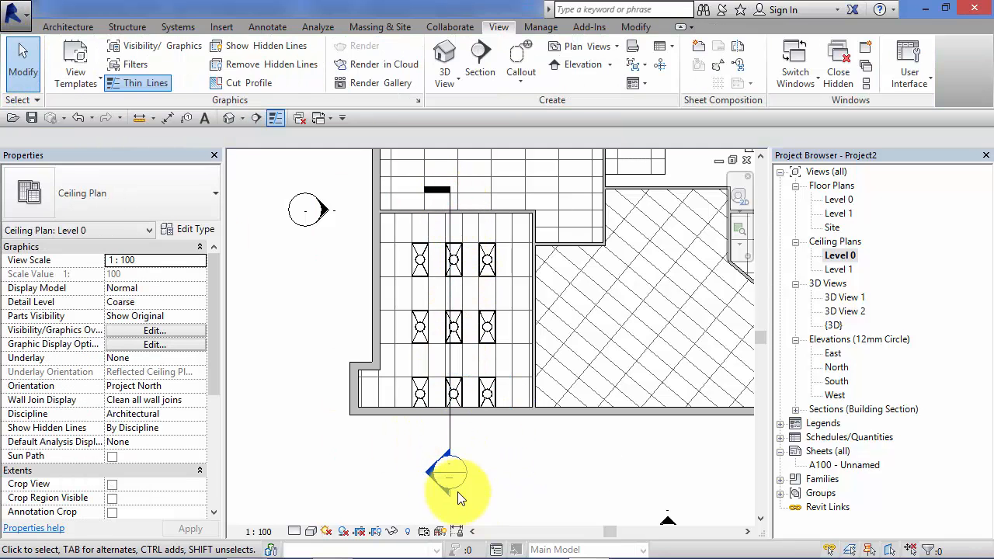
Open the new section view and examine how the troffer fixtures sit in relation to the ceiling.
{"action": "double_click", "coordinate": [430, 473]}
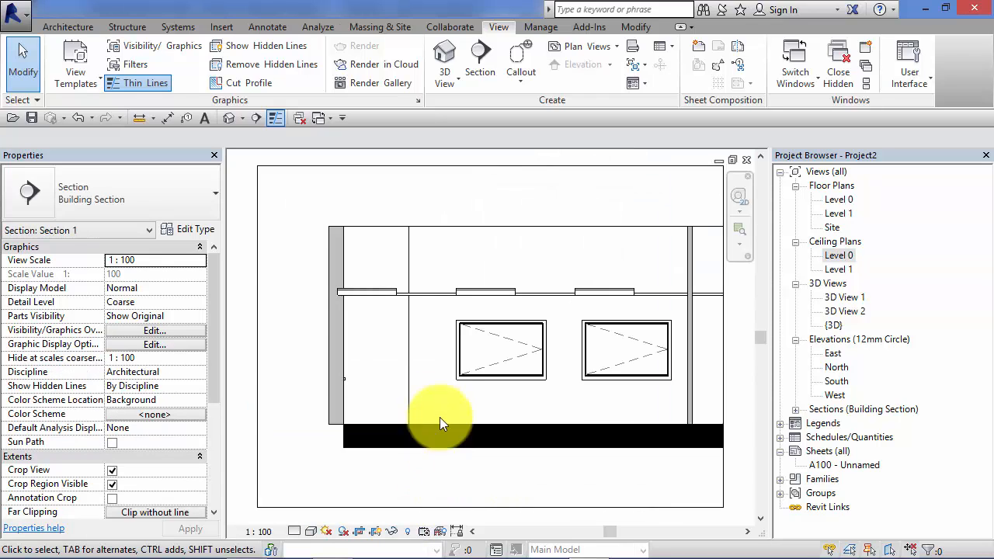
{"action": "scroll", "coordinate": [366, 292], "scroll_direction": "up", "scroll_amount": 3}
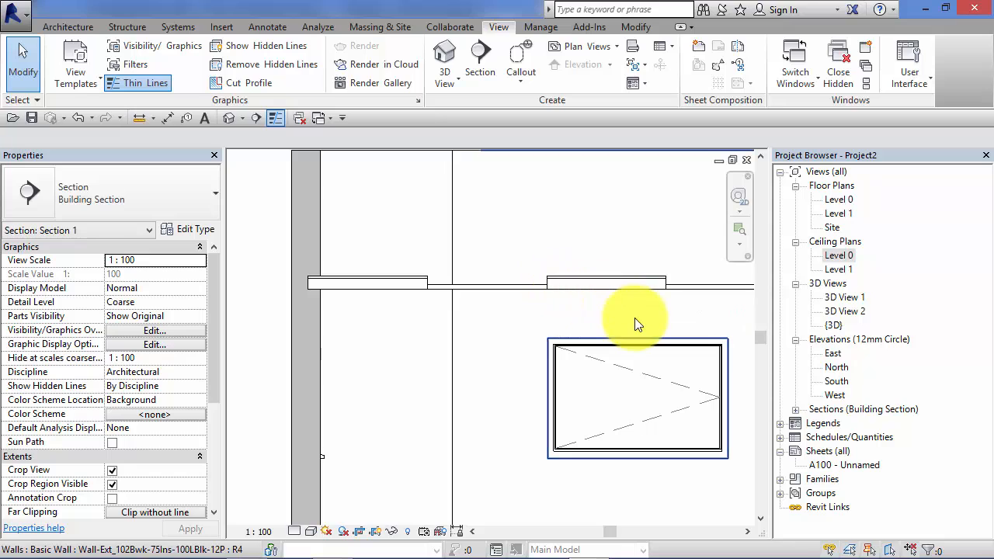
{"action": "middle_click_drag", "start_coordinate": [634, 324], "coordinate": [492, 337]}
{"action": "scroll", "coordinate": [477, 337], "scroll_direction": "up", "scroll_amount": 2}
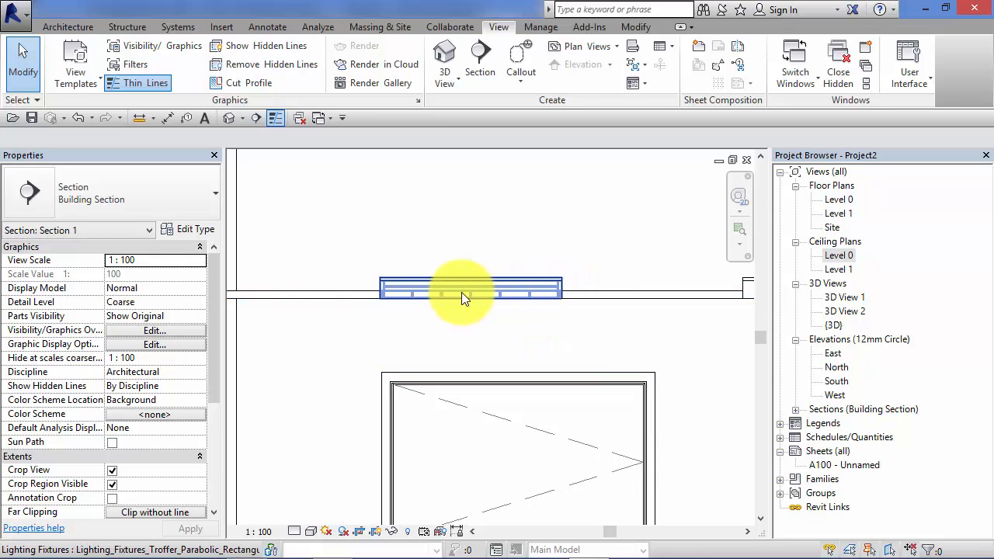
{"action": "scroll", "coordinate": [392, 326], "scroll_direction": "down", "scroll_amount": 2}
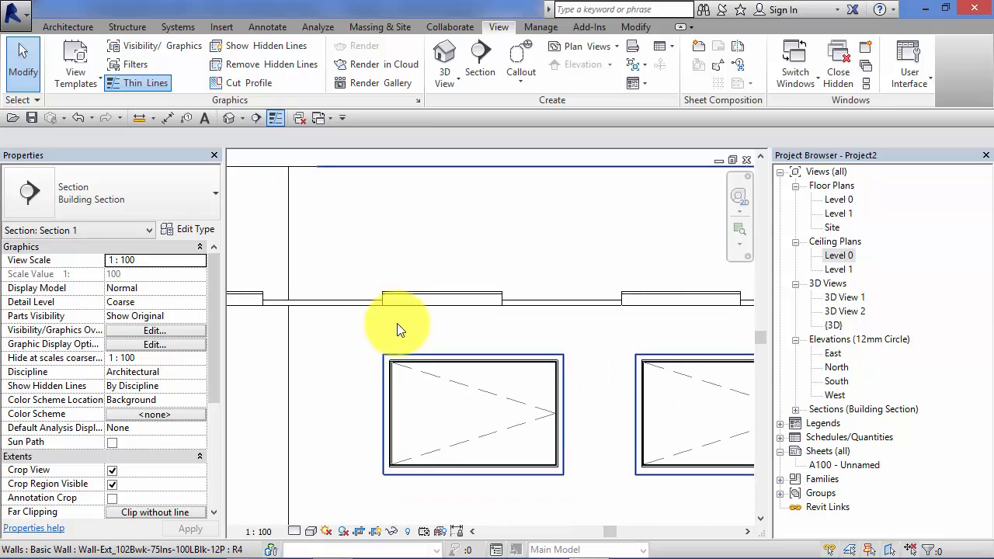
{"action": "scroll", "coordinate": [472, 332], "scroll_direction": "down", "scroll_amount": 1}
{"action": "middle_click_drag", "start_coordinate": [476, 333], "coordinate": [471, 337]}
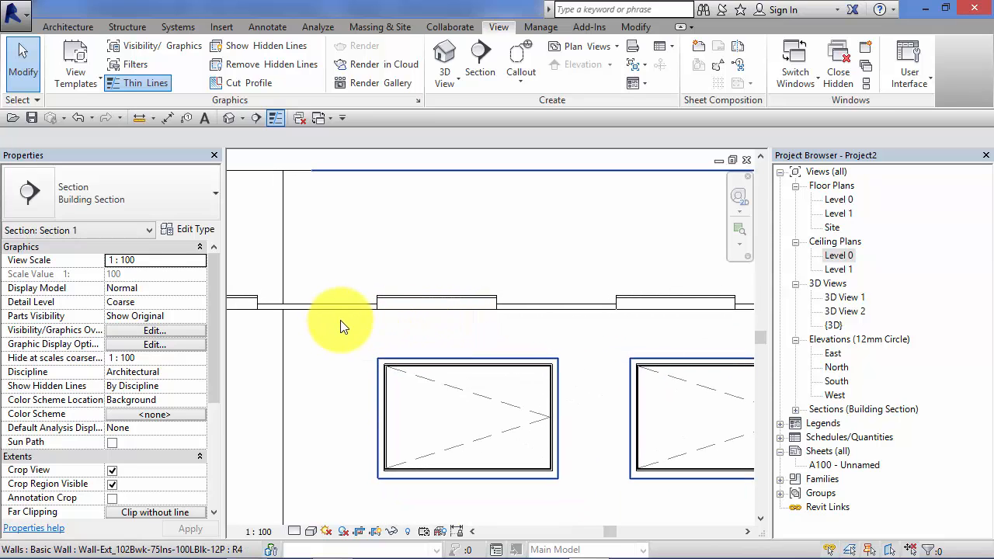
{"action": "scroll", "coordinate": [381, 339], "scroll_direction": "down", "scroll_amount": 1}
{"action": "scroll", "coordinate": [474, 345], "scroll_direction": "down", "scroll_amount": 1}
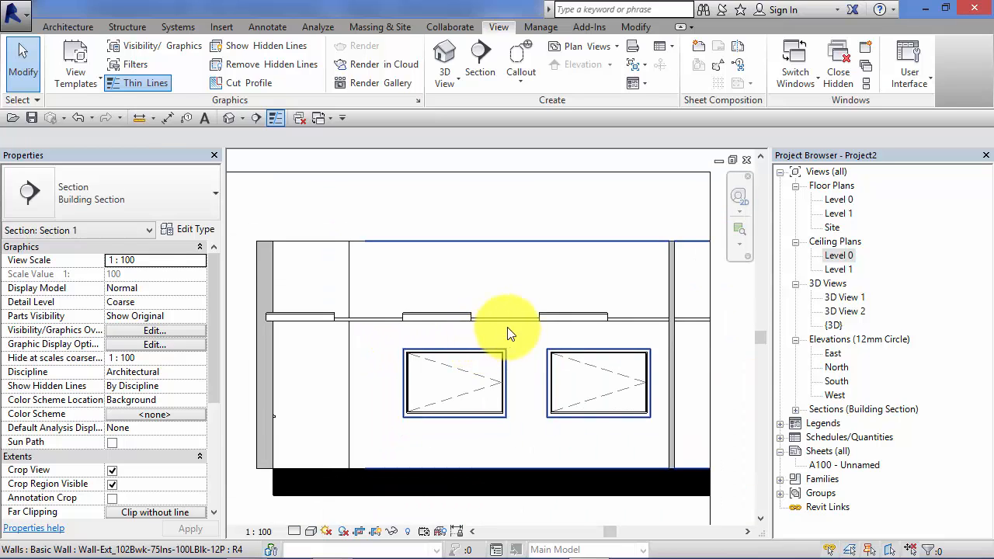
{"action": "middle_click_drag", "start_coordinate": [509, 332], "coordinate": [497, 333]}
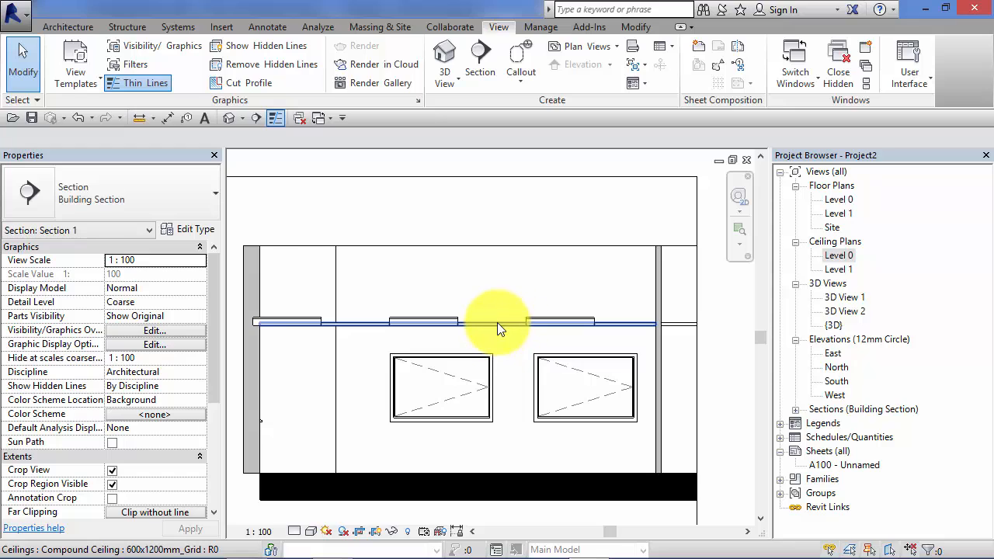
{"action": "scroll", "coordinate": [470, 330], "scroll_direction": "up", "scroll_amount": 1}
{"action": "middle_click_drag", "start_coordinate": [481, 337], "coordinate": [511, 345]}
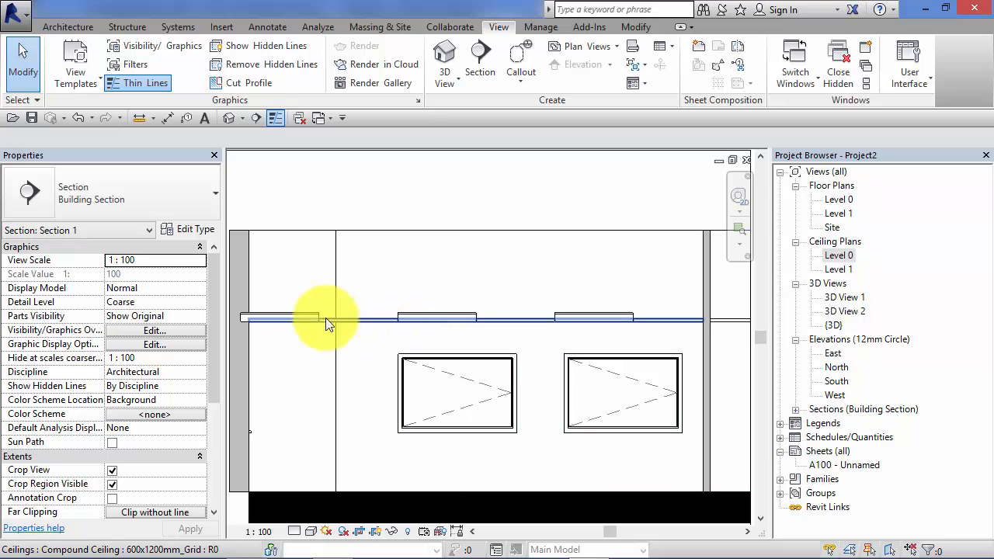
{"action": "scroll", "coordinate": [357, 375], "scroll_direction": "down", "scroll_amount": 2}
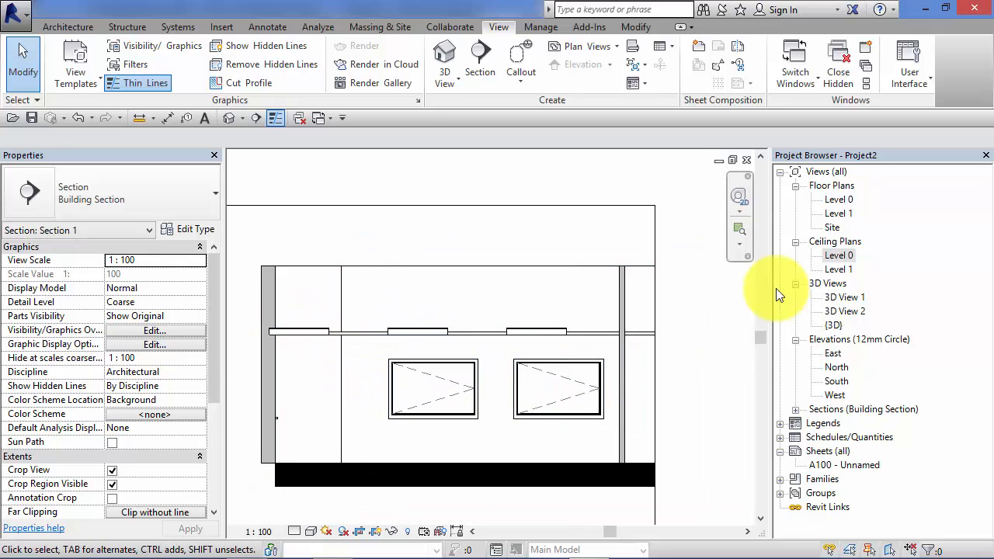
Return to the Level 0 ceiling plan and examine how the fixtures line up with the lower-left room's ceiling grid.
{"action": "double_click", "coordinate": [835, 257]}
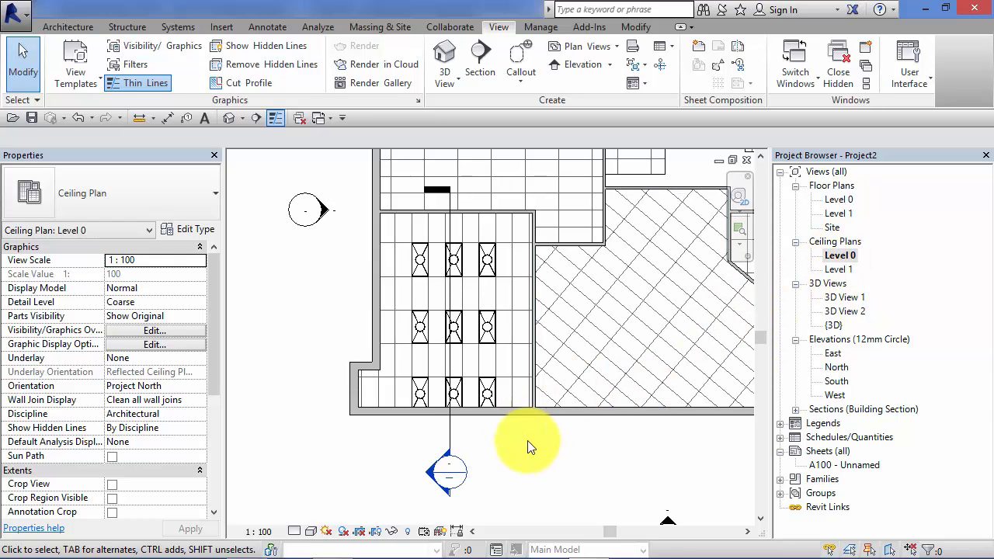
{"action": "middle_click_drag", "start_coordinate": [532, 458], "coordinate": [519, 501]}
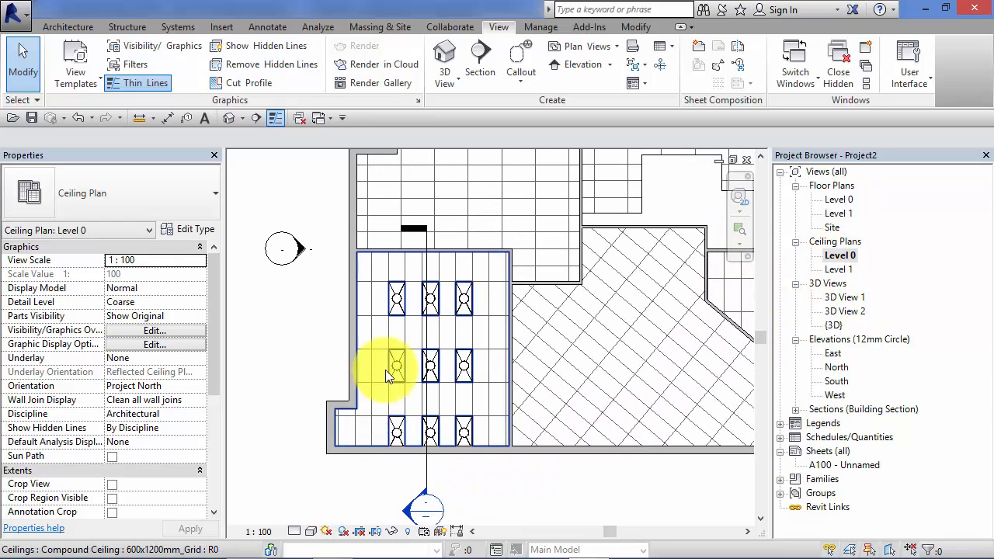
{"action": "scroll", "coordinate": [389, 299], "scroll_direction": "up", "scroll_amount": 5}
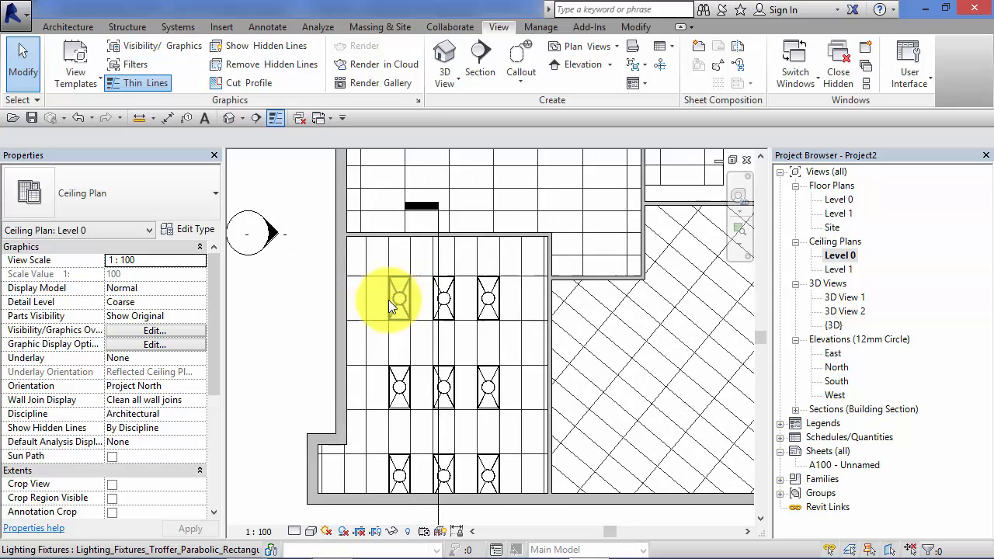
{"action": "scroll", "coordinate": [383, 309], "scroll_direction": "up", "scroll_amount": 1}
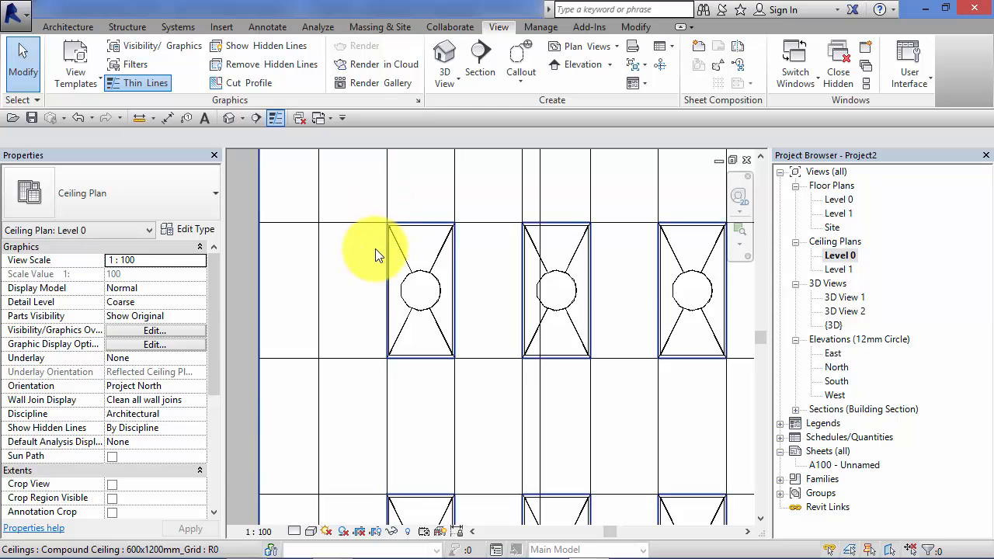
{"action": "scroll", "coordinate": [382, 251], "scroll_direction": "down", "scroll_amount": 2}
{"action": "scroll", "coordinate": [562, 420], "scroll_direction": "down", "scroll_amount": 2}
{"action": "middle_click_drag", "start_coordinate": [561, 420], "coordinate": [502, 361]}
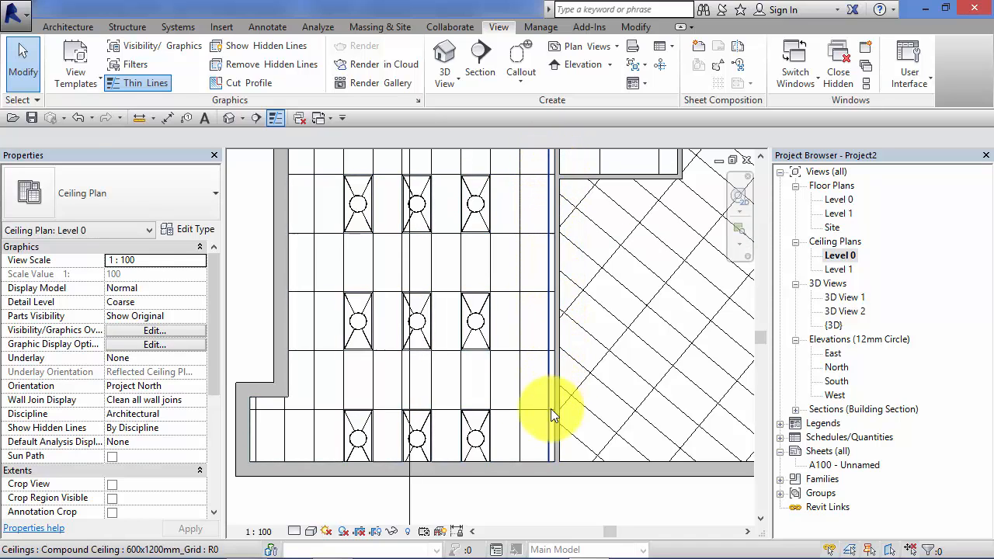
Align the ceiling's rightmost vertical grid line with the inner face of the lower-left room's right wall.
{"action": "scroll", "coordinate": [562, 457], "scroll_direction": "up", "scroll_amount": 1}
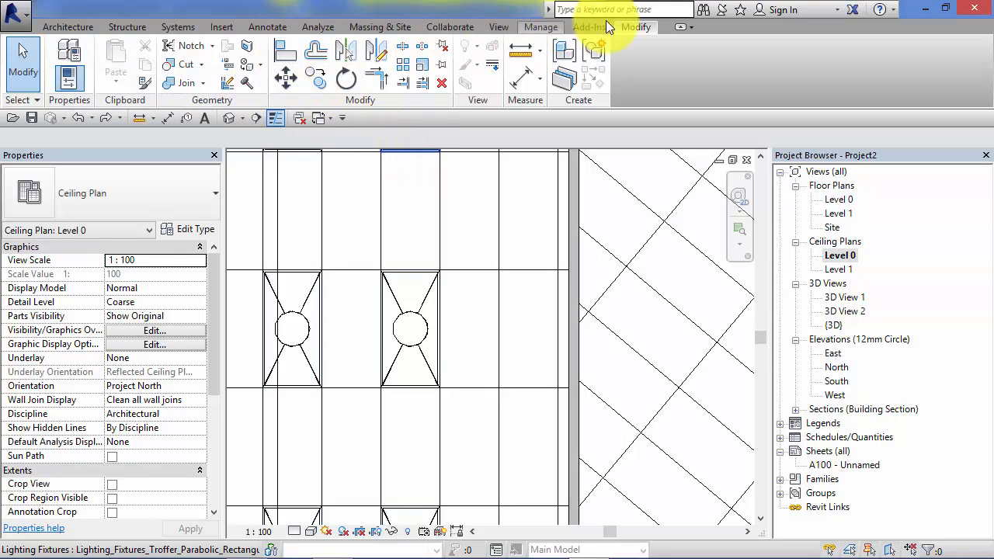
{"action": "left_click", "coordinate": [285, 52]}
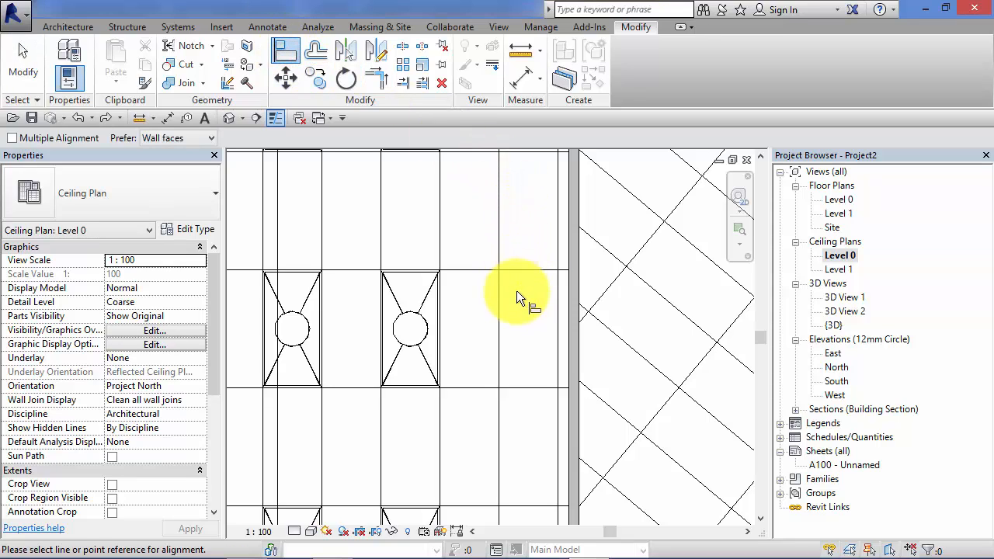
{"action": "left_click", "coordinate": [567, 321]}
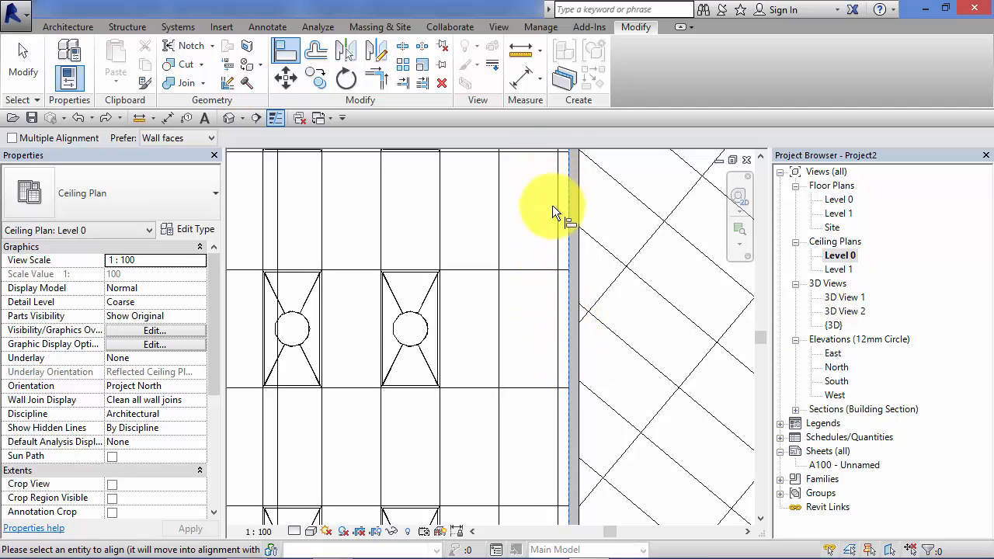
{"action": "left_click", "coordinate": [557, 347]}
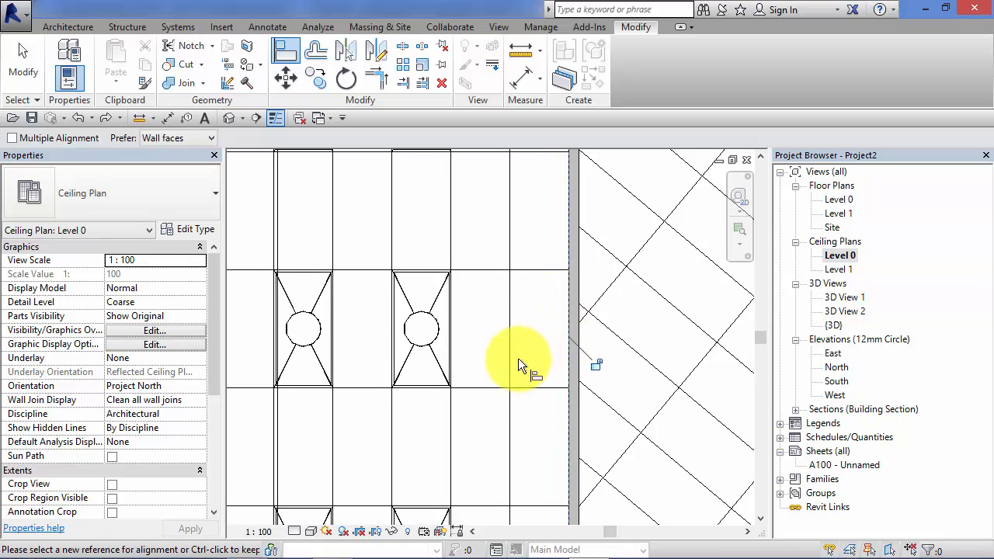
Examine the positions of all three fixture rows against the realigned ceiling grid, and finish aligning.
{"action": "middle_click_drag", "start_coordinate": [518, 358], "coordinate": [553, 381]}
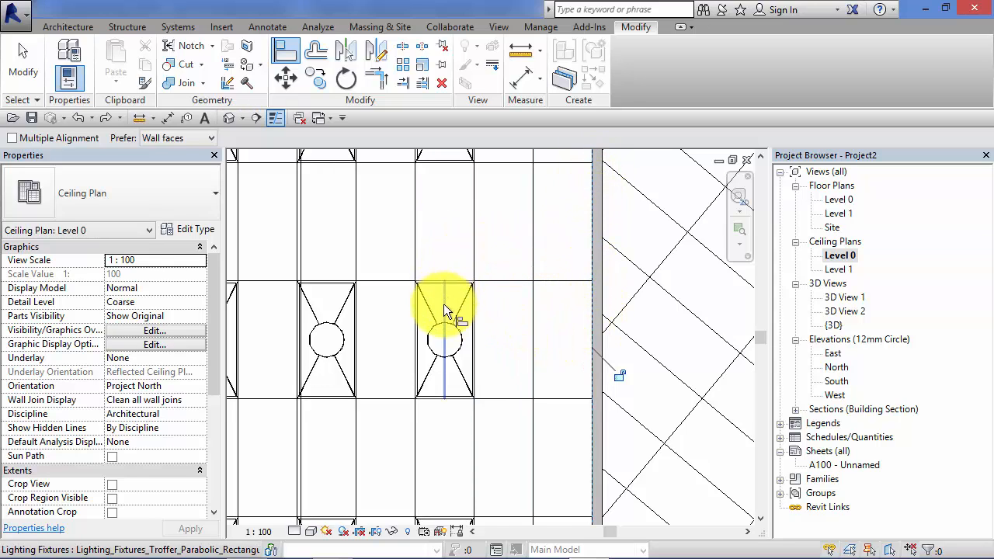
{"action": "scroll", "coordinate": [475, 324], "scroll_direction": "down", "scroll_amount": 2}
{"action": "middle_click_drag", "start_coordinate": [452, 216], "coordinate": [485, 222]}
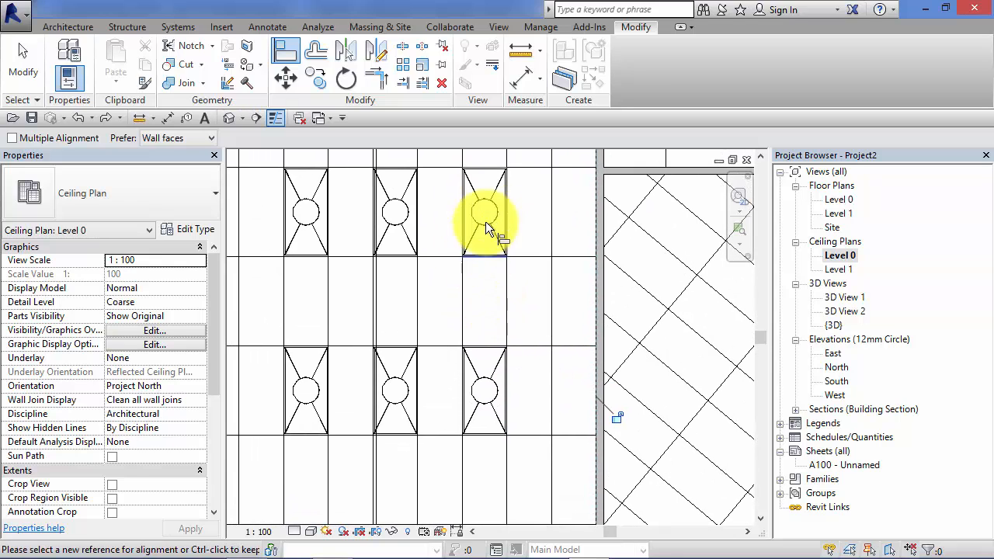
{"action": "middle_click_drag", "start_coordinate": [358, 425], "coordinate": [376, 302]}
{"action": "mouse_move", "coordinate": [399, 372]}
{"action": "middle_mouse_down"}
{"action": "mouse_move", "coordinate": [446, 377]}
{"action": "mouse_move", "coordinate": [447, 392]}
{"action": "middle_mouse_up"}
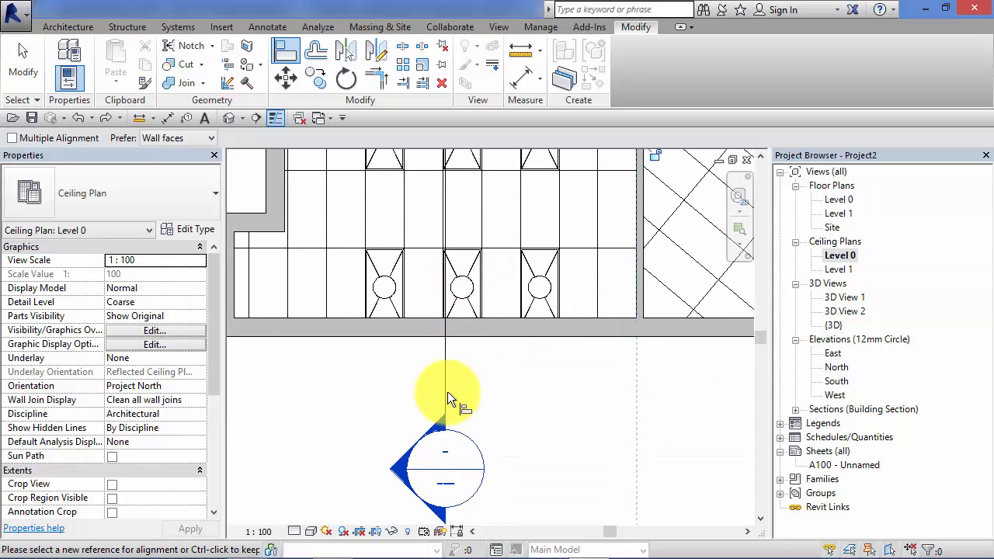
{"action": "left_click", "coordinate": [23, 62]}
{"action": "middle_click_drag", "start_coordinate": [425, 365], "coordinate": [431, 490]}
{"action": "middle_click_drag", "start_coordinate": [399, 244], "coordinate": [388, 334]}
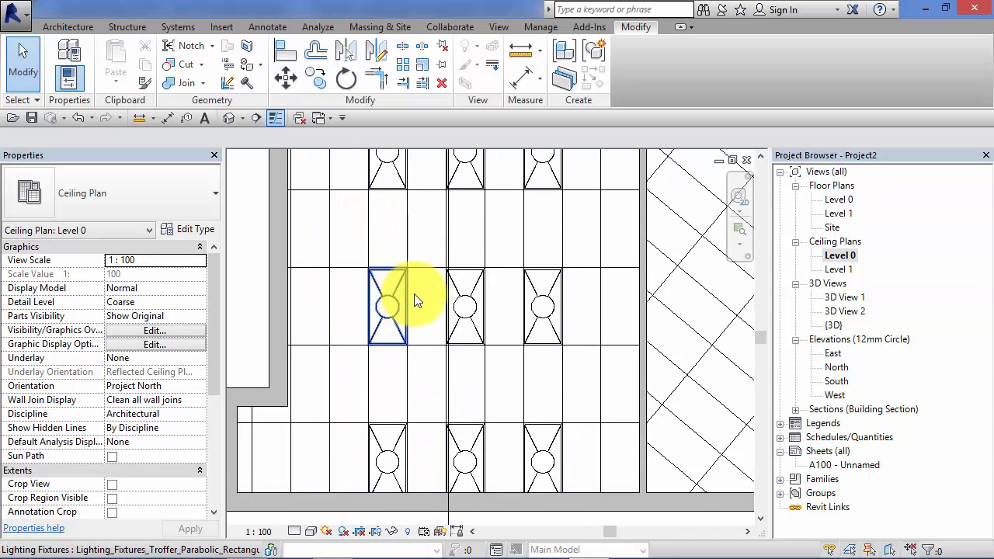